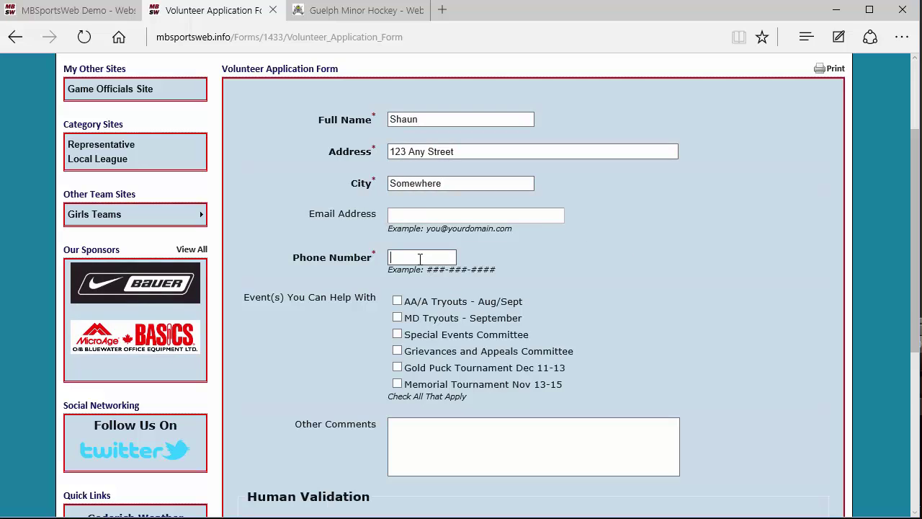
# Enter the phone number and mark AA/A Tryouts - Aug/Sept, Special Events Committee and Memorial Tournament Nov 13-15 as events to help with
pyautogui.write('555')
pyautogui.write('-555')
pyautogui.write('-1212')
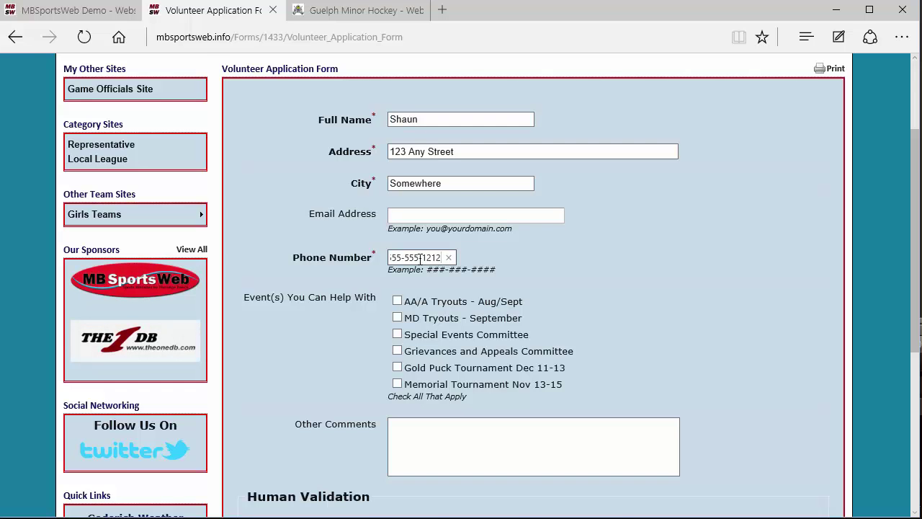
pyautogui.scroll(-2, 488, 348)
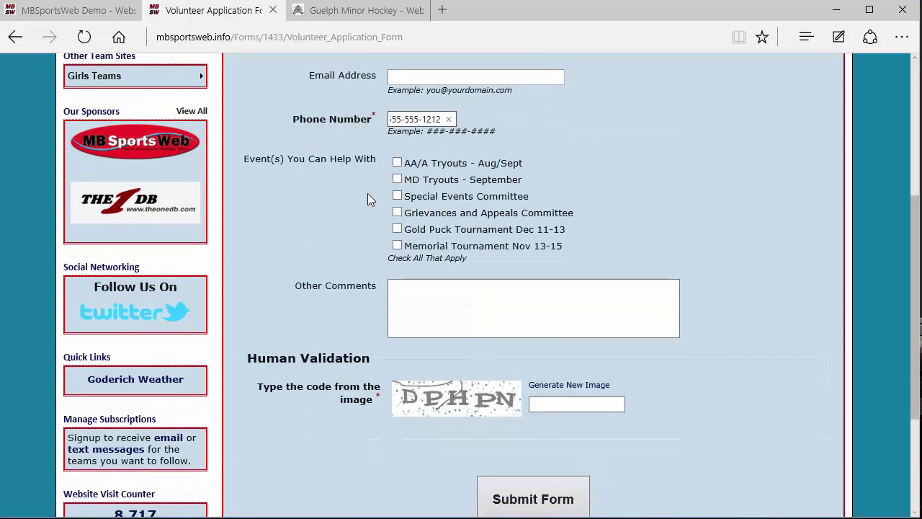
pyautogui.click(397, 163)
pyautogui.click(397, 196)
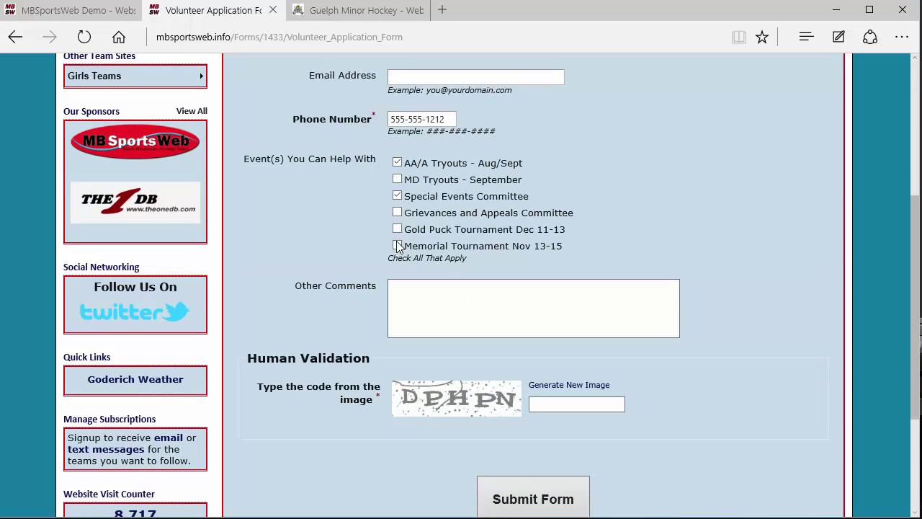
pyautogui.click(397, 246)
# Submit the volunteer form with the comment "Evenings preferred" and the human validation code filled in
pyautogui.click(489, 319)
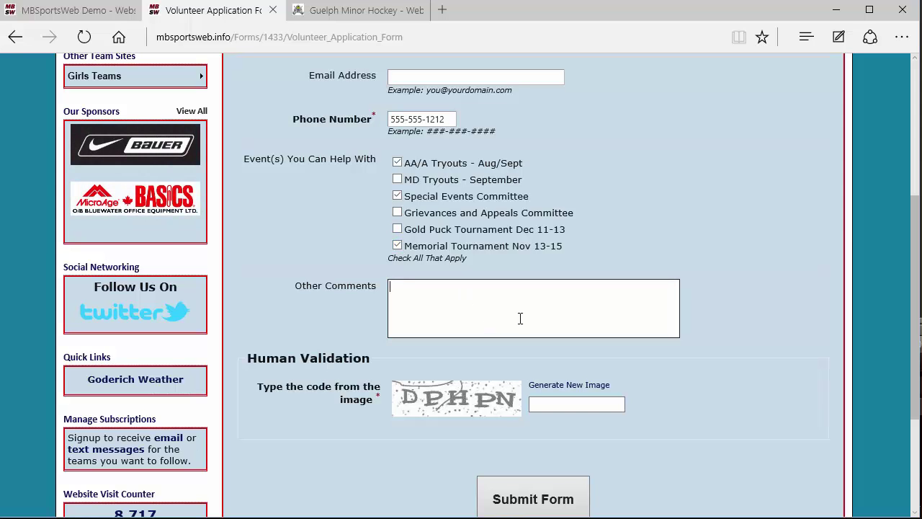
pyautogui.write('Evenings preferred')
pyautogui.press('Tab')
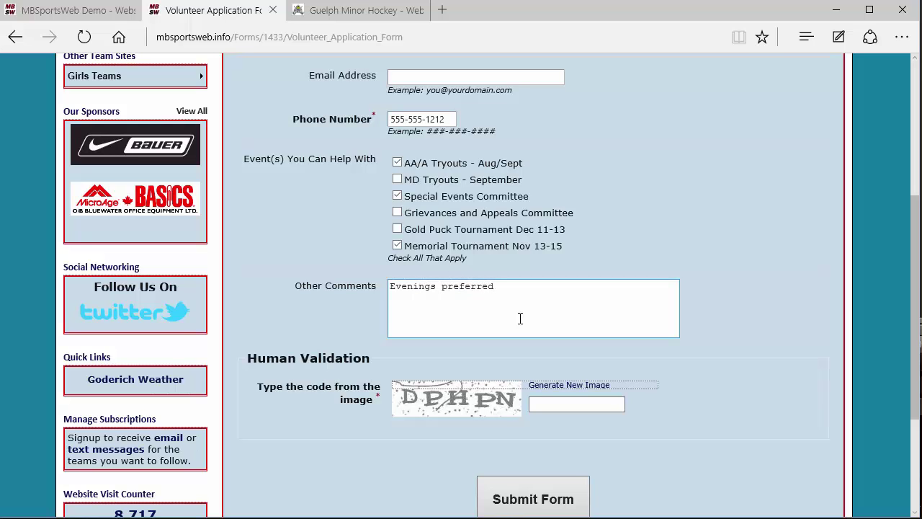
pyautogui.press('Tab')
pyautogui.write('DPHPN')
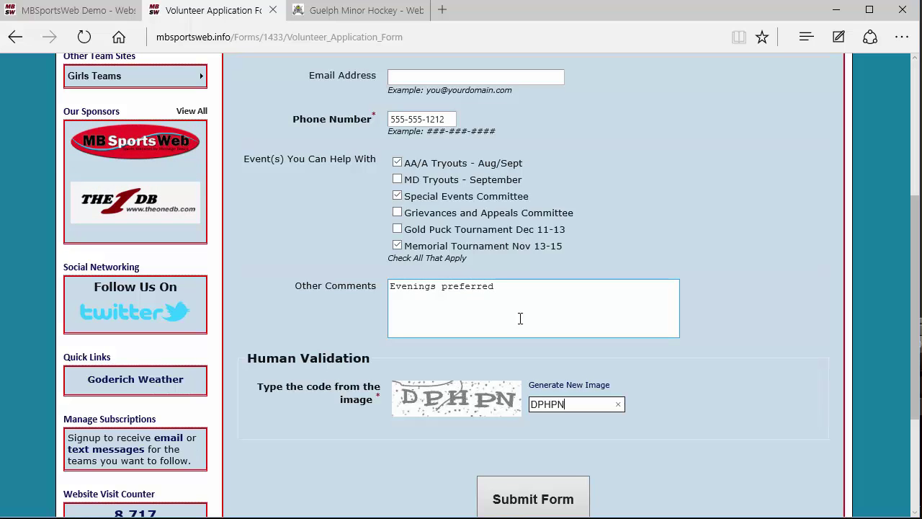
pyautogui.click(534, 498)
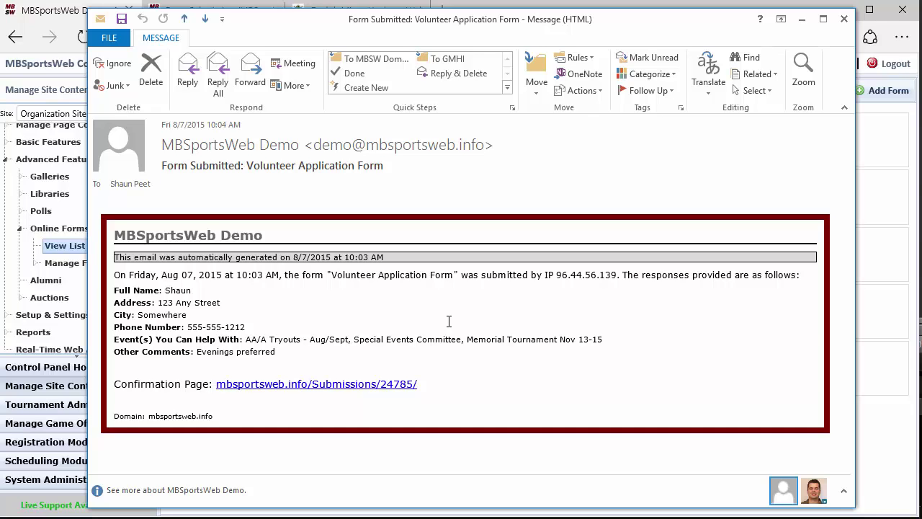
# Review the notification email and its linked confirmation page, close both, and return to the MBSportsWeb Demo control panel
pyautogui.click(301, 386)
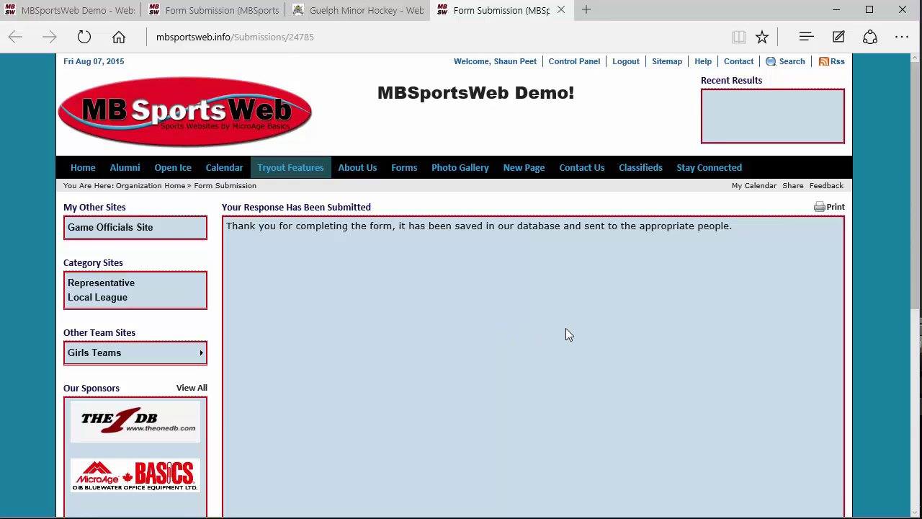
pyautogui.click(561, 10)
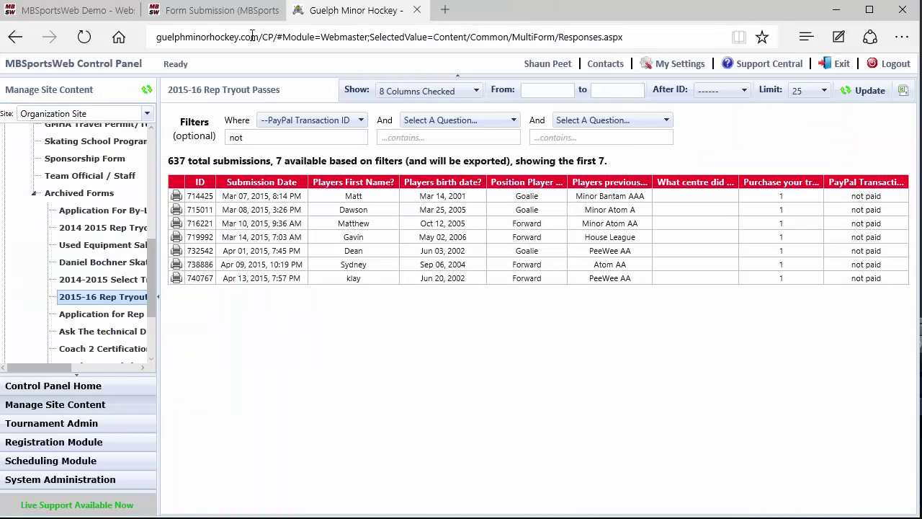
pyautogui.click(227, 11)
pyautogui.click(72, 13)
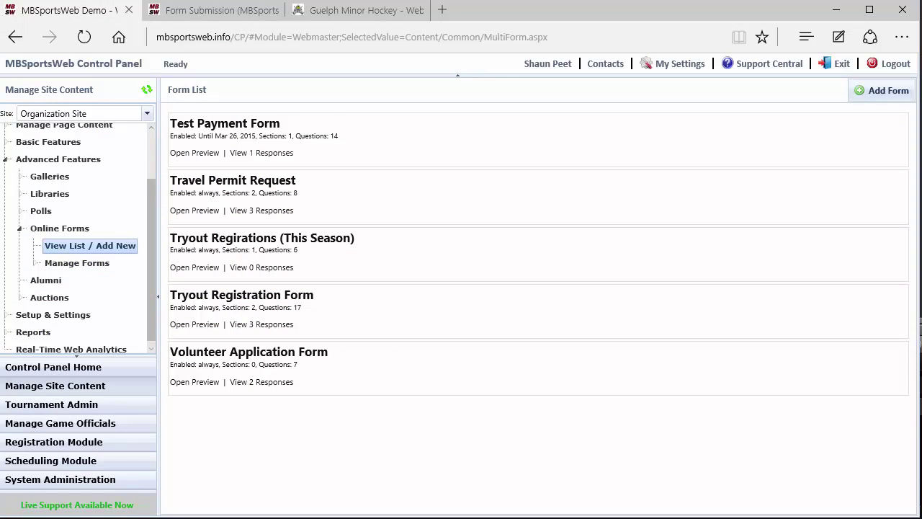
pyautogui.click(70, 492)
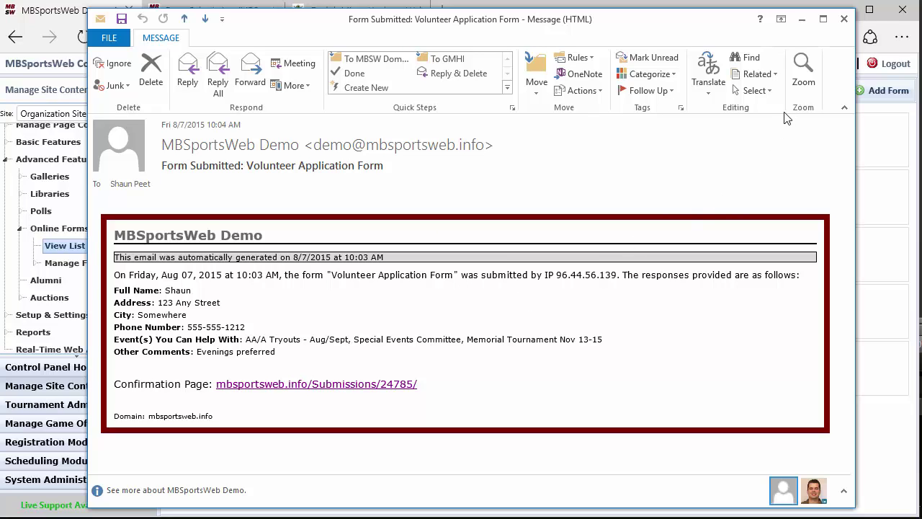
pyautogui.click(845, 19)
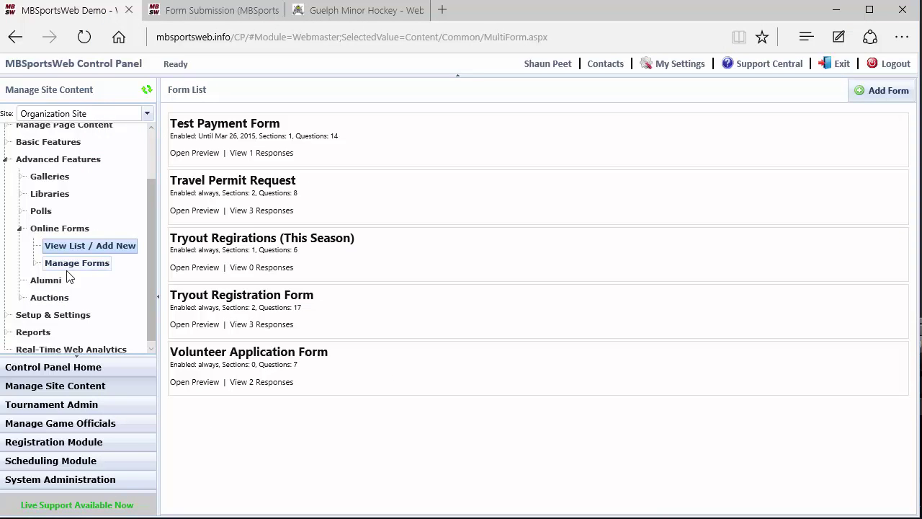
# Open the Volunteer Application Form report among the online form responses
pyautogui.scroll(-1, 77, 274)
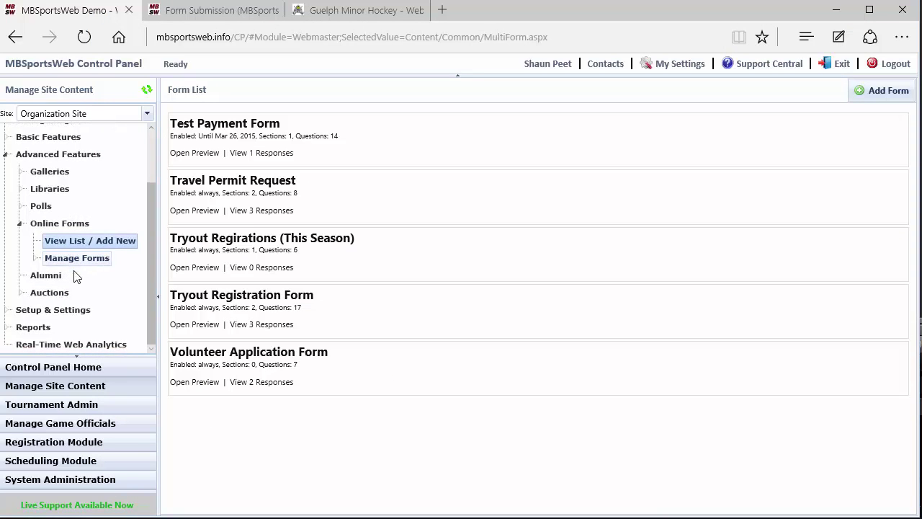
pyautogui.click(33, 327)
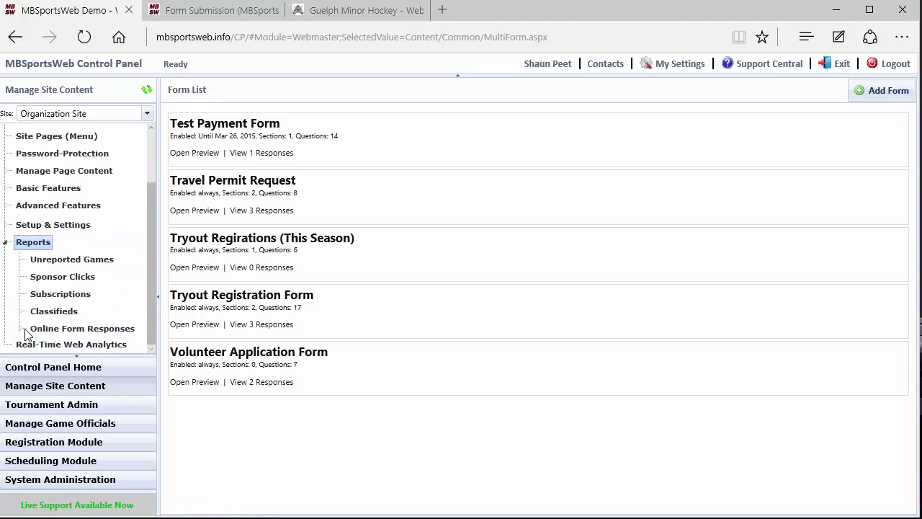
pyautogui.click(36, 328)
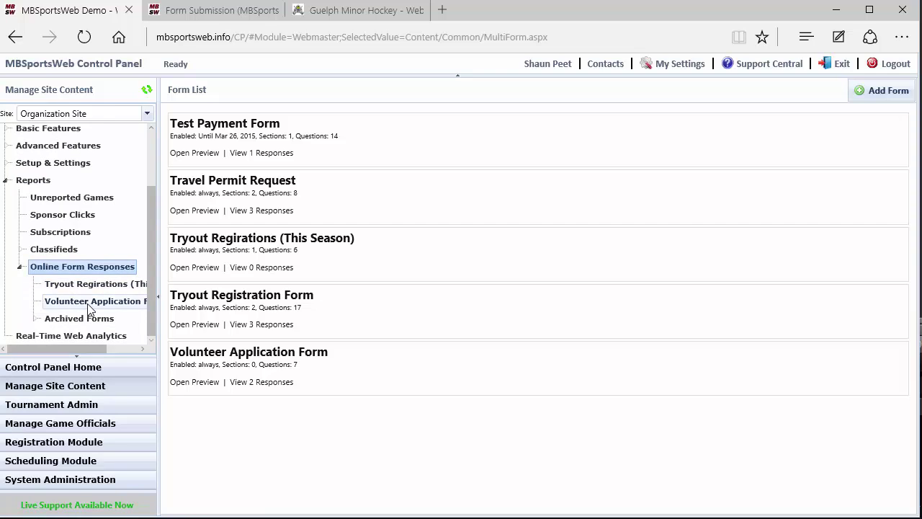
pyautogui.click(88, 302)
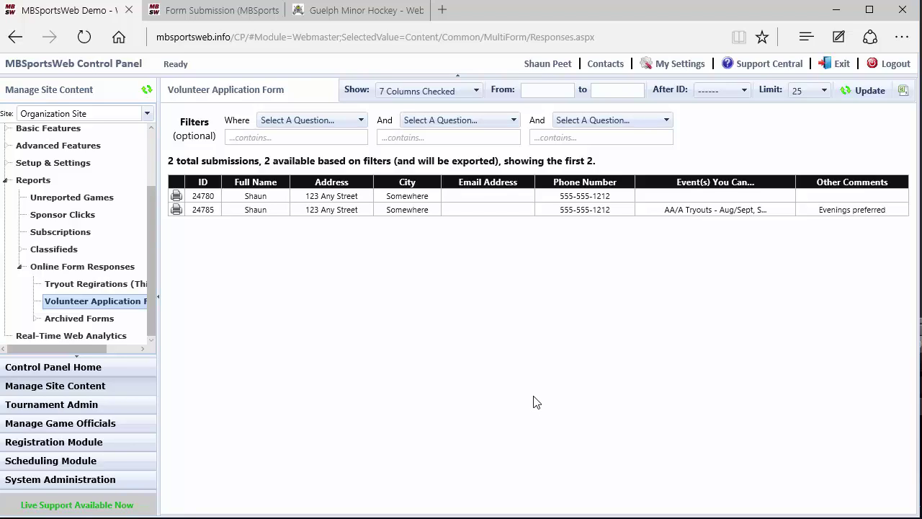
# Open the submission with the "Evenings preferred" comment, add the surname to its Full Name, and save the update
pyautogui.click(450, 211)
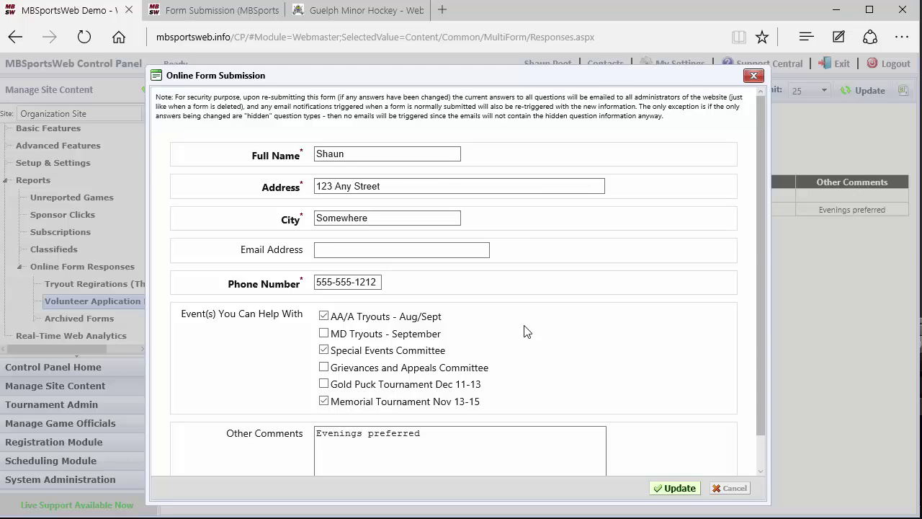
pyautogui.click(359, 150)
pyautogui.write('Peet')
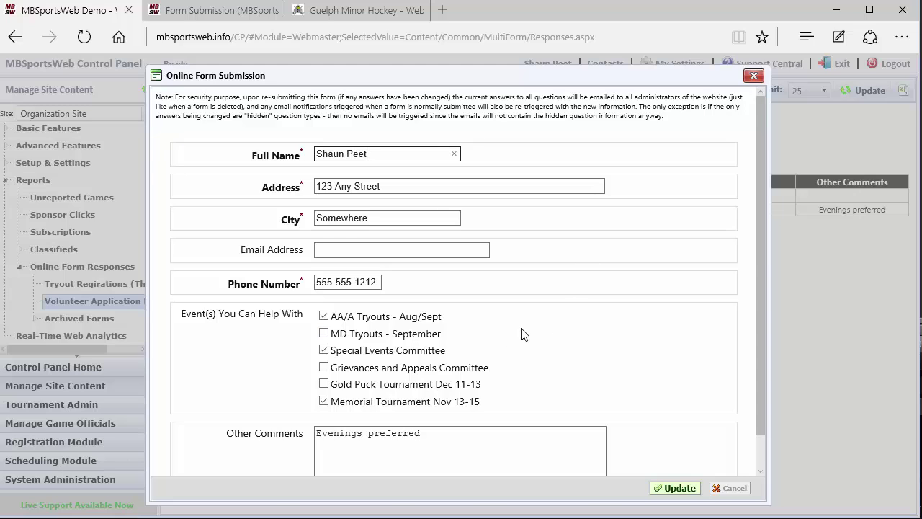
pyautogui.click(330, 250)
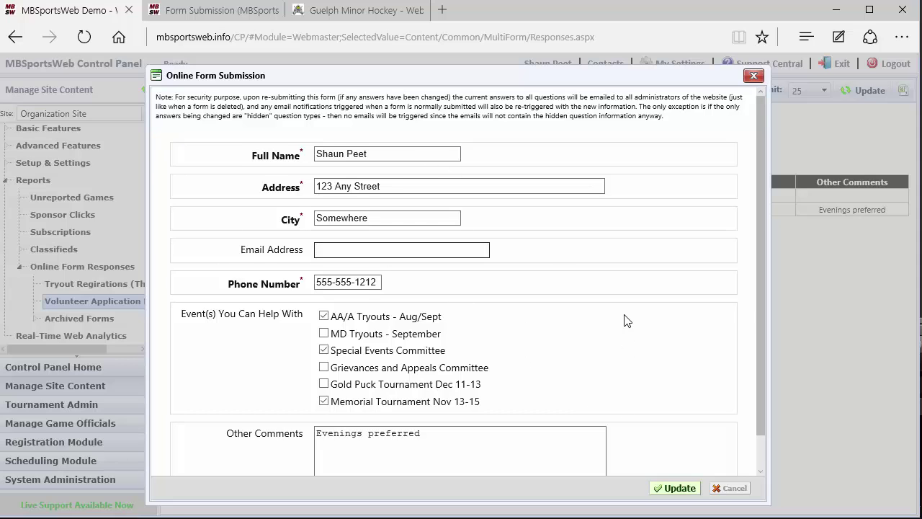
pyautogui.scroll(-1, 625, 321)
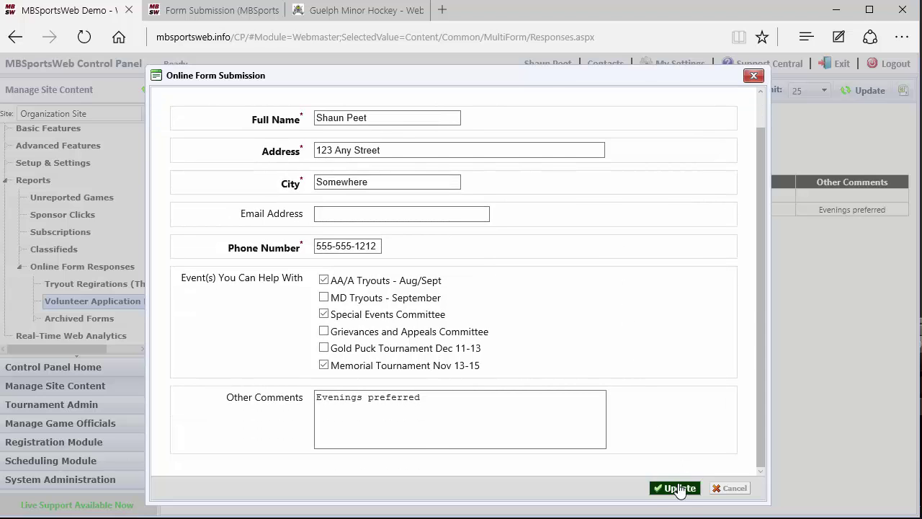
pyautogui.click(678, 488)
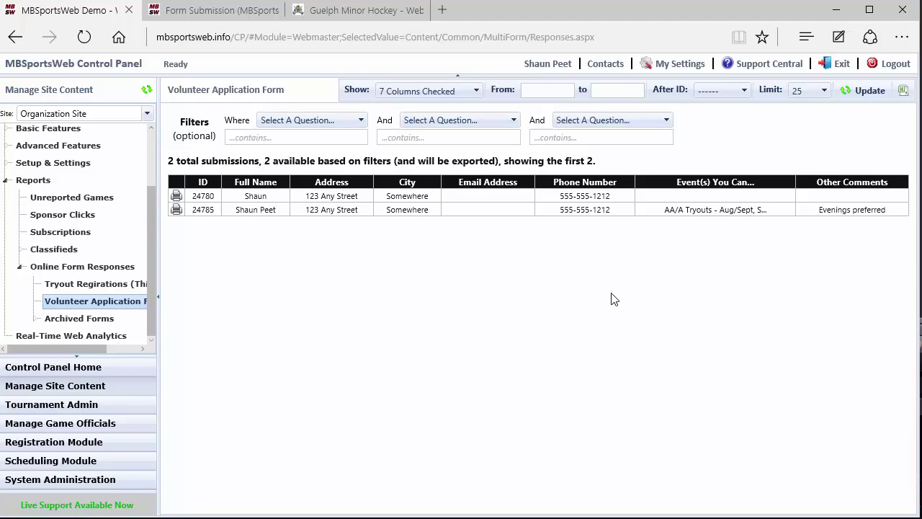
# View the printable version of the edited submission, close it, and return to the responses report
pyautogui.click(177, 209)
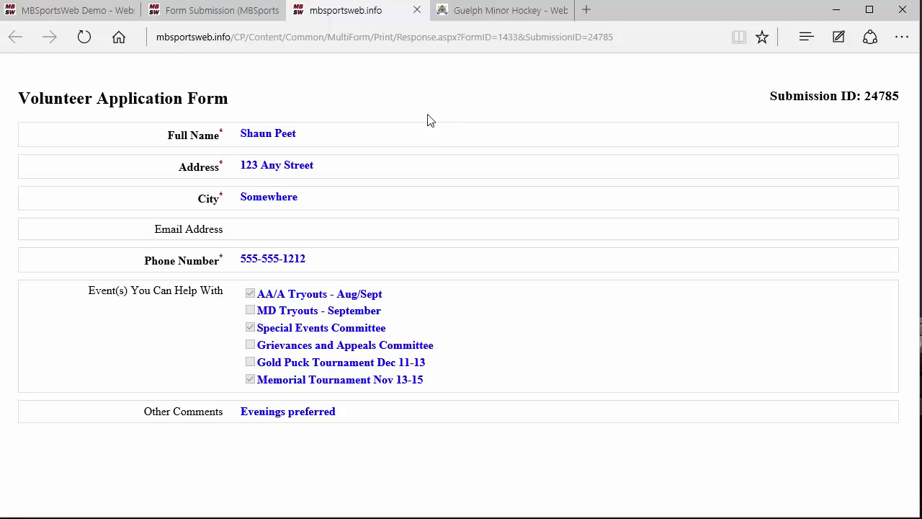
pyautogui.click(418, 10)
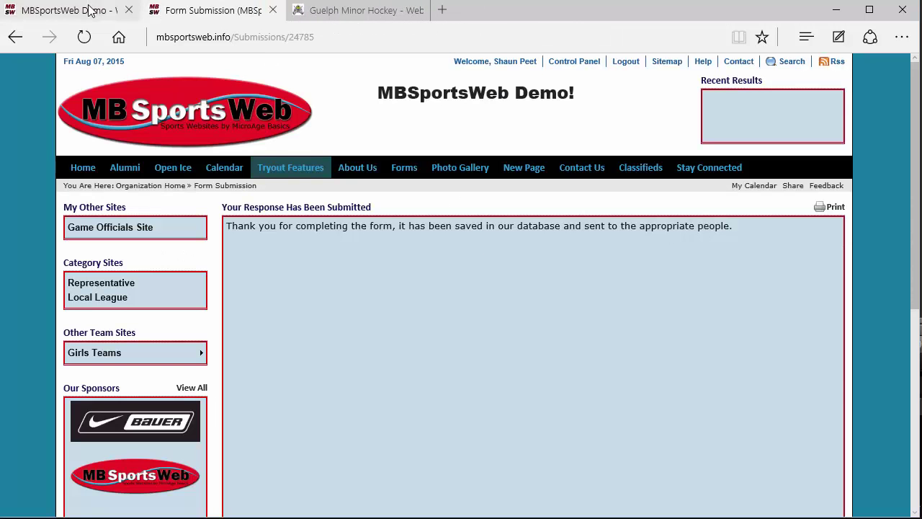
pyautogui.click(92, 10)
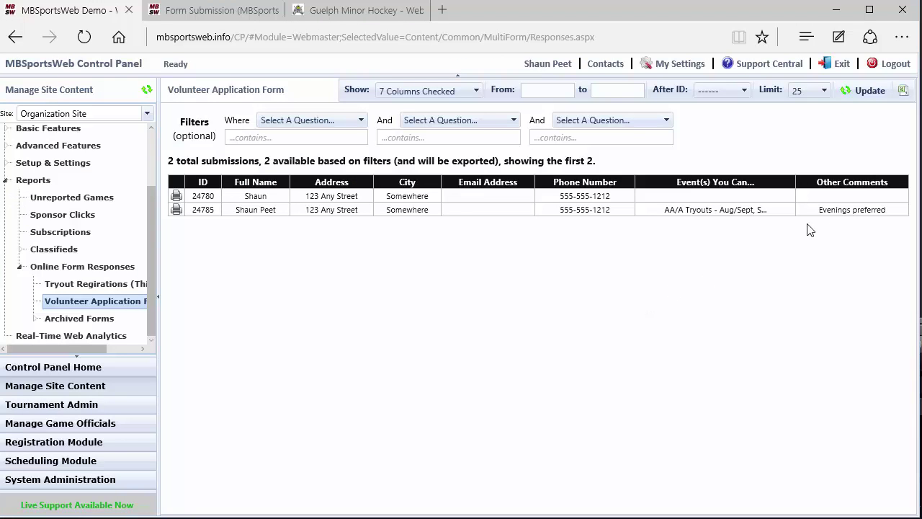
# Add the Submission Date and Submission IP Address columns to the report and refresh it
pyautogui.click(475, 90)
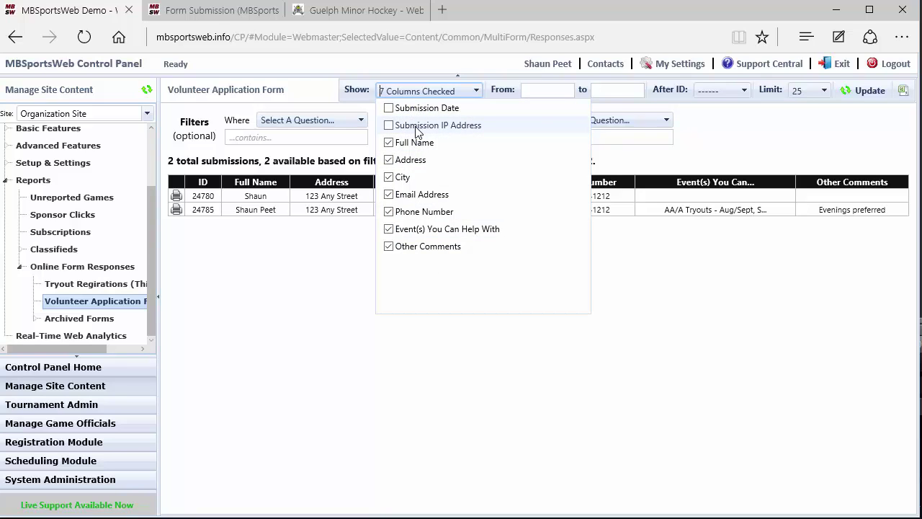
pyautogui.click(389, 108)
pyautogui.click(389, 126)
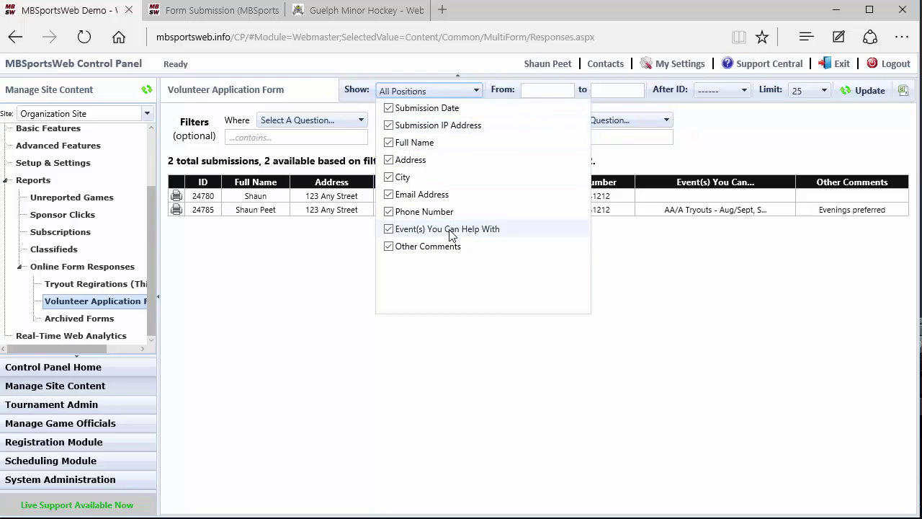
pyautogui.click(536, 366)
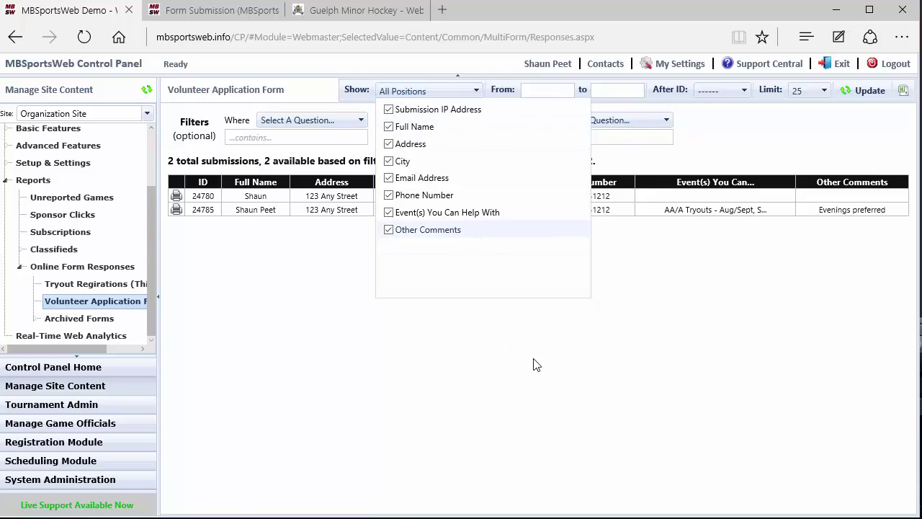
pyautogui.click(860, 92)
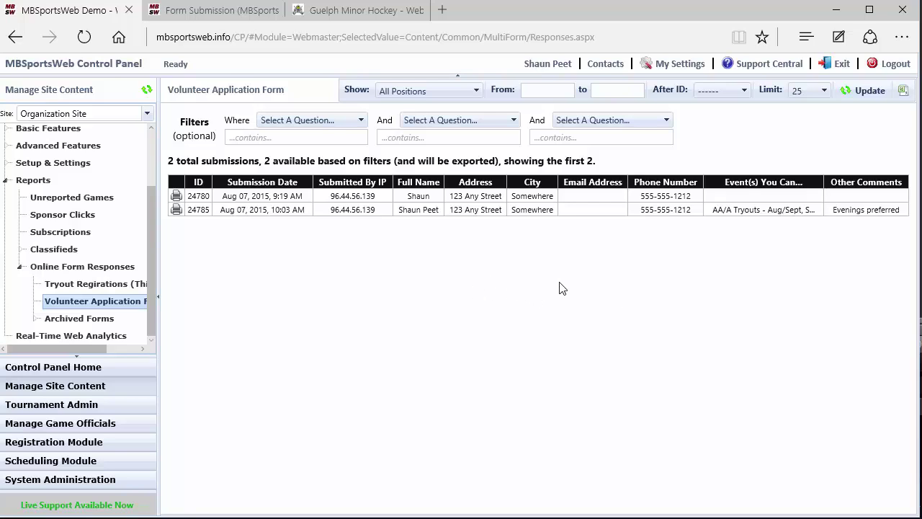
pyautogui.click(472, 93)
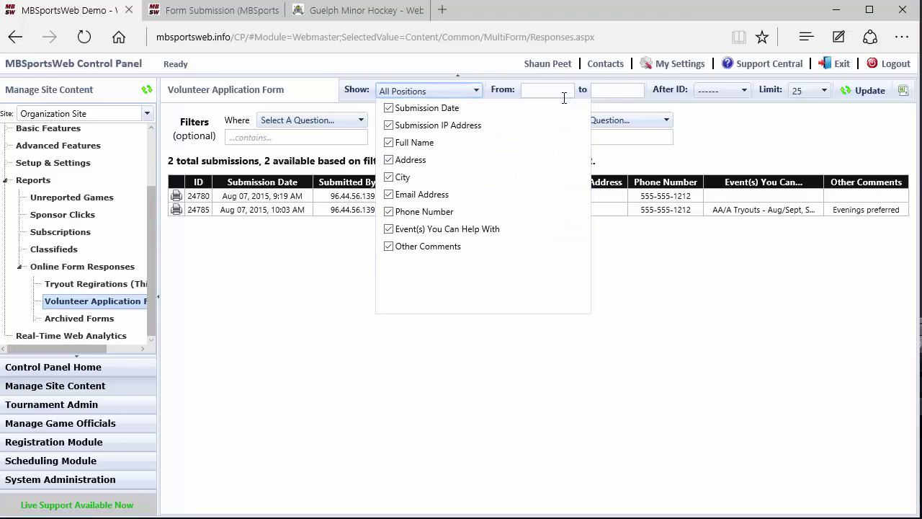
pyautogui.click(794, 142)
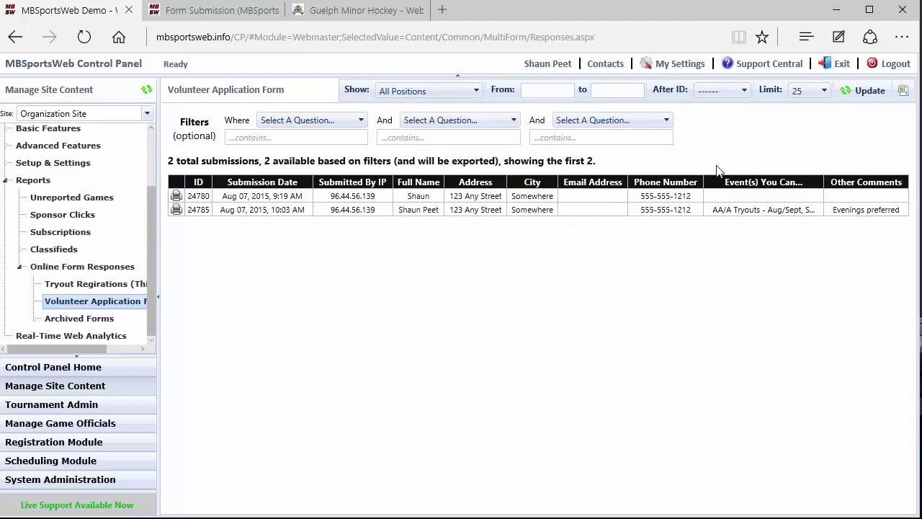
pyautogui.click(550, 92)
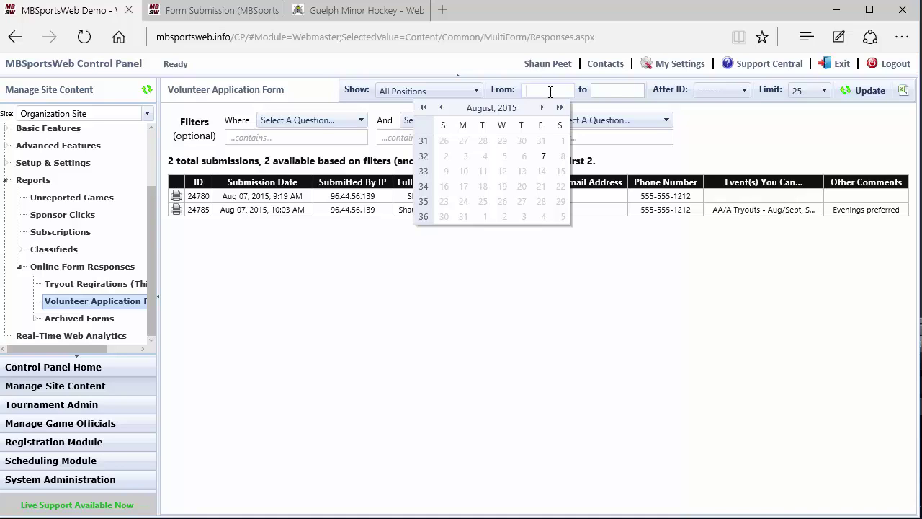
pyautogui.click(627, 91)
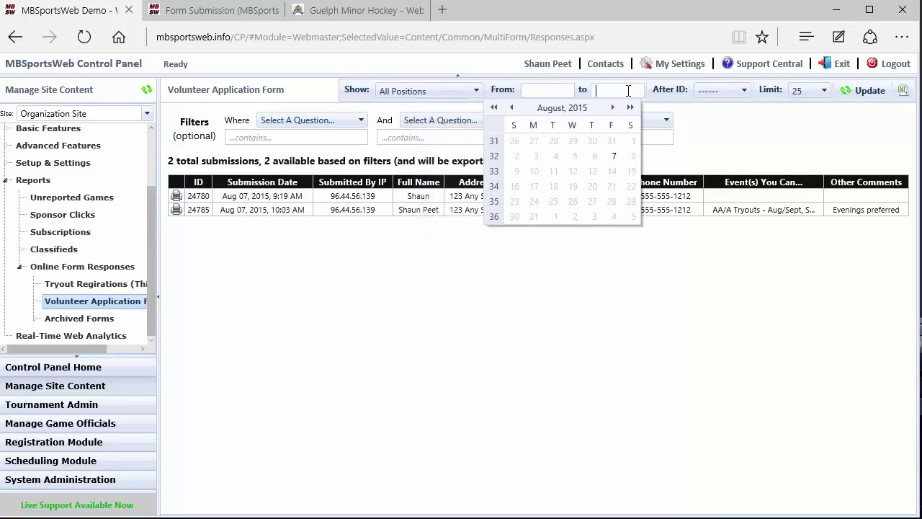
pyautogui.click(765, 156)
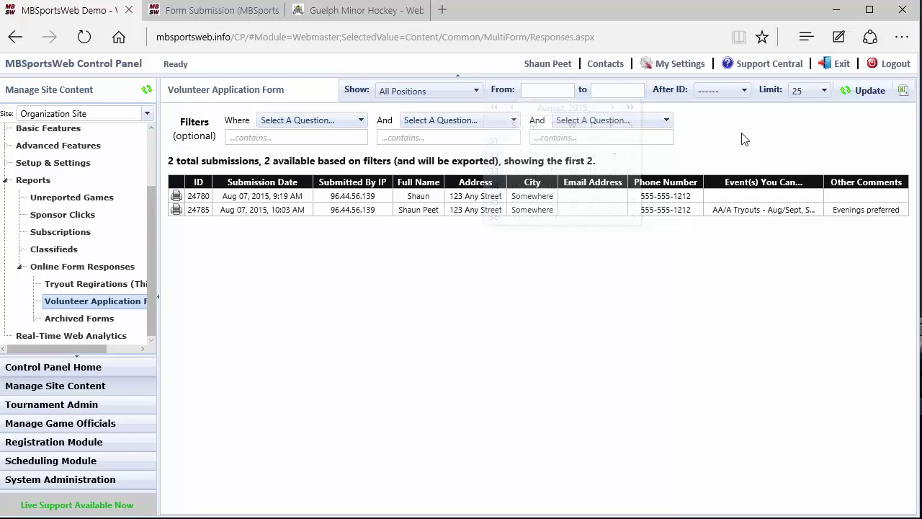
# Filter the report to submissions after ID 24780 and refresh the list
pyautogui.click(731, 90)
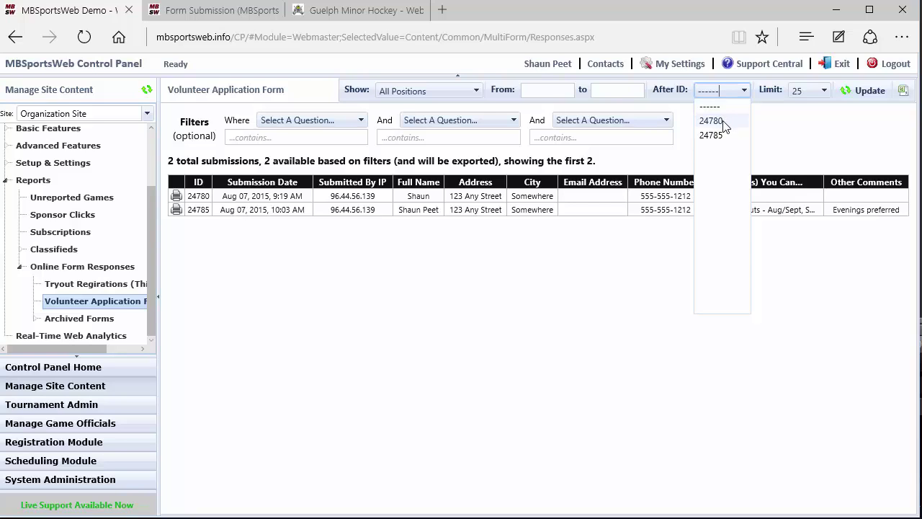
pyautogui.click(723, 121)
pyautogui.click(864, 92)
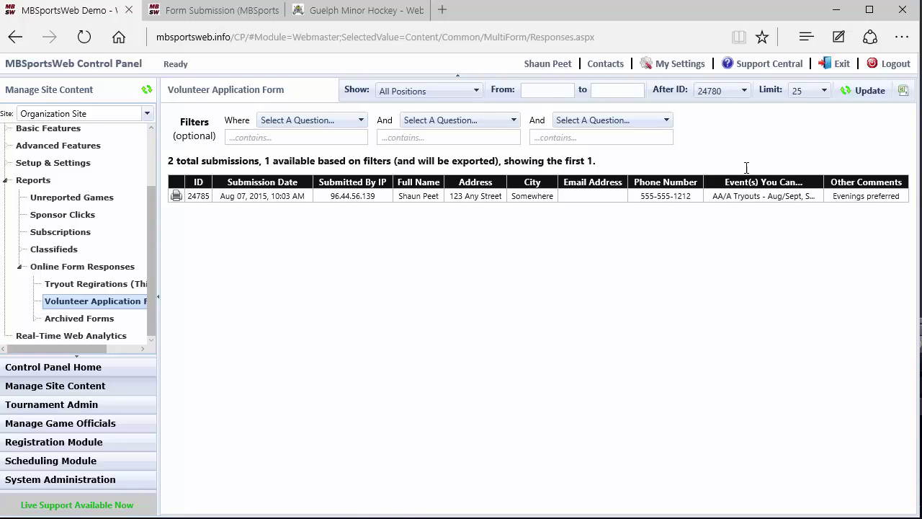
# Clear the After ID filter on the Volunteer Application Form report and refresh the list
pyautogui.click(744, 94)
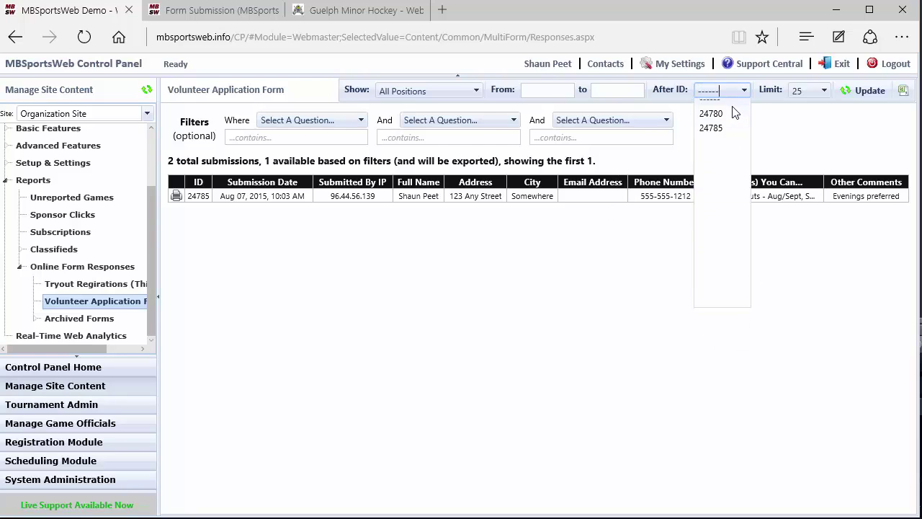
pyautogui.click(814, 141)
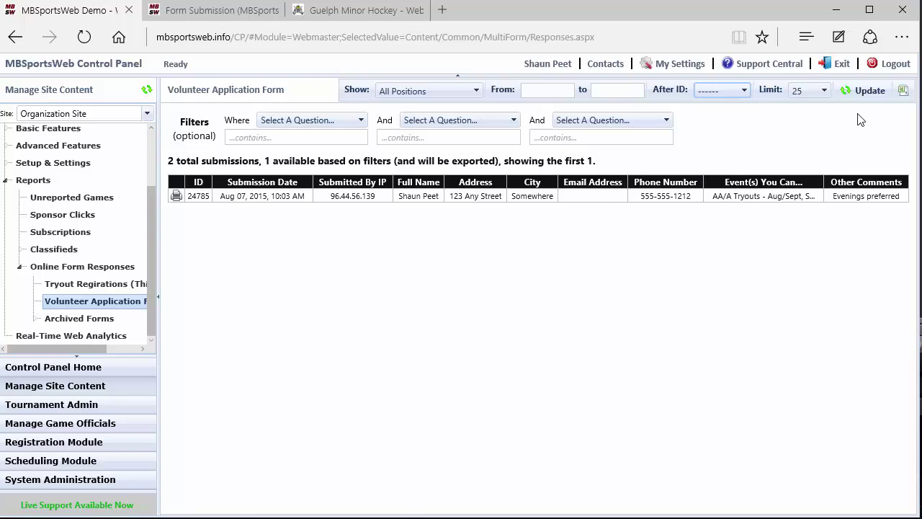
pyautogui.click(865, 94)
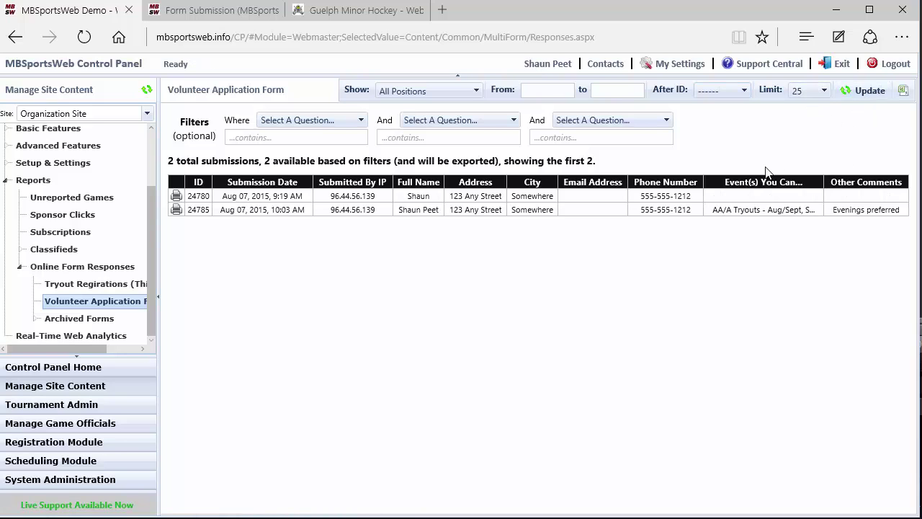
pyautogui.click(820, 96)
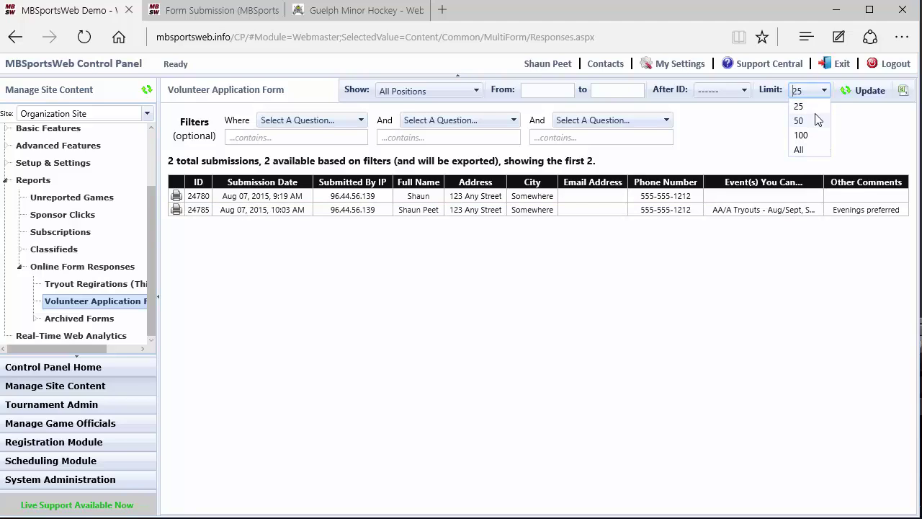
pyautogui.click(848, 132)
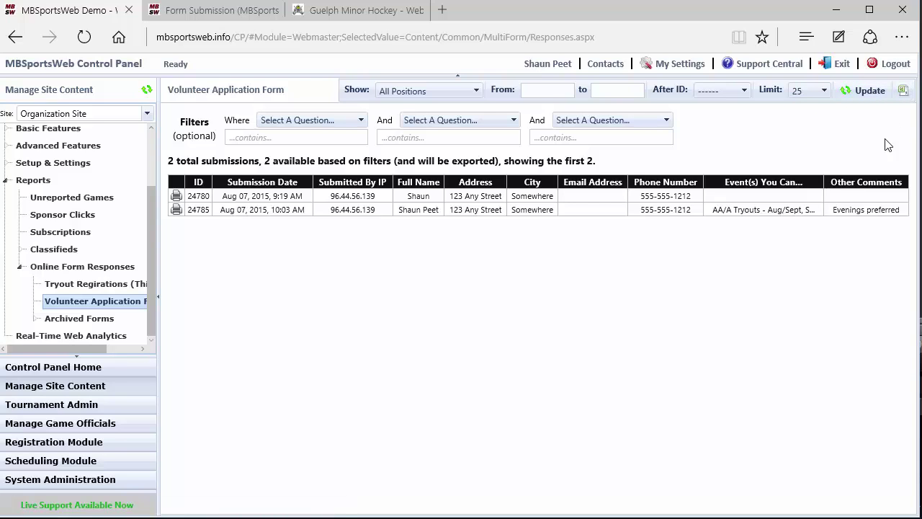
# Export the volunteer submissions to Excel, auto-fit all column widths, and inspect the Event(s) You Can Help With cells
pyautogui.click(902, 92)
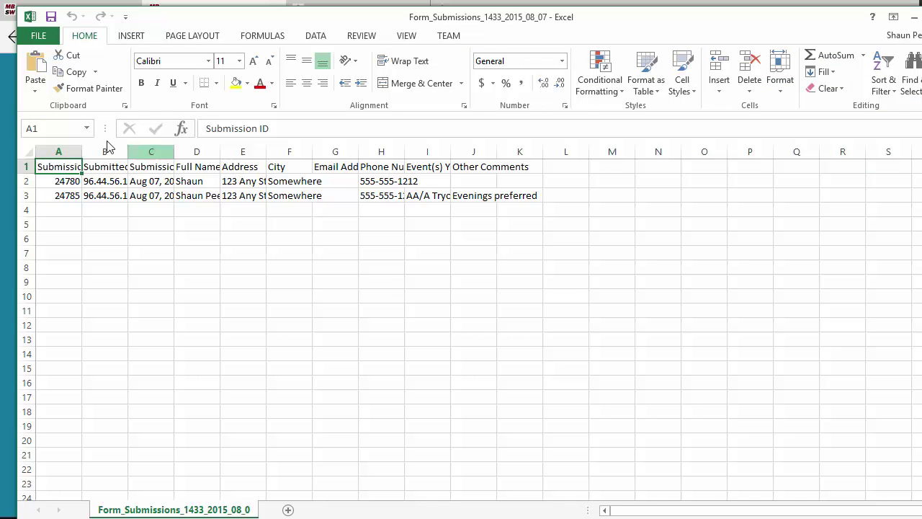
pyautogui.click(27, 153)
pyautogui.doubleClick(79, 152)
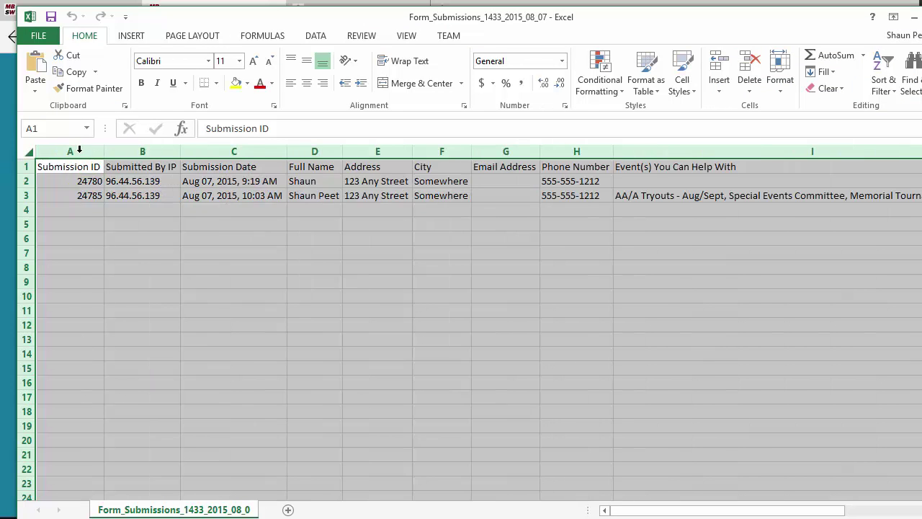
pyautogui.click(555, 365)
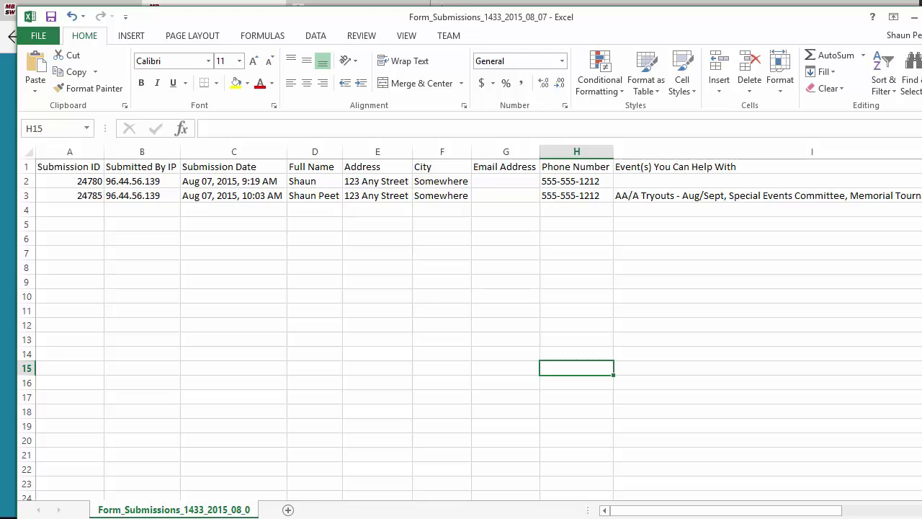
pyautogui.click(631, 165)
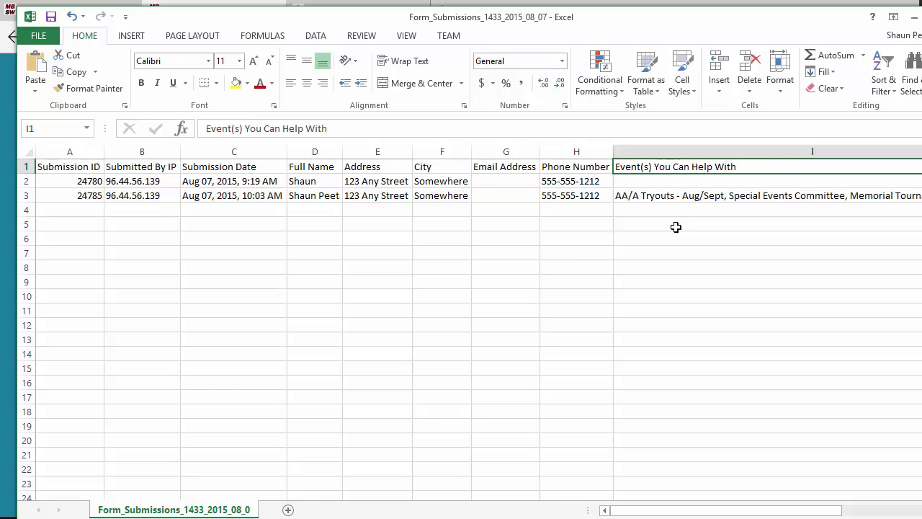
pyautogui.click(670, 196)
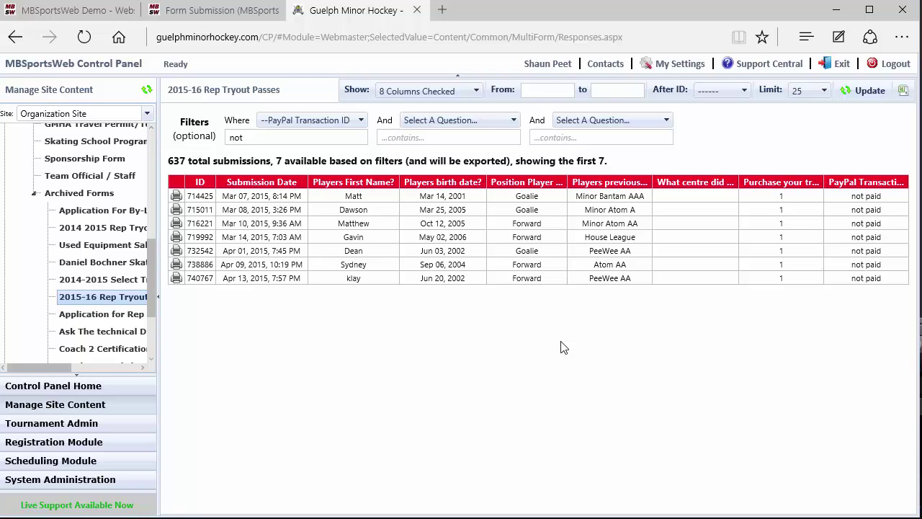
# Remove the "not" text from the PayPal Transaction ID filter of the 2015-16 Rep Tryout Passes report and refresh it
pyautogui.click(354, 121)
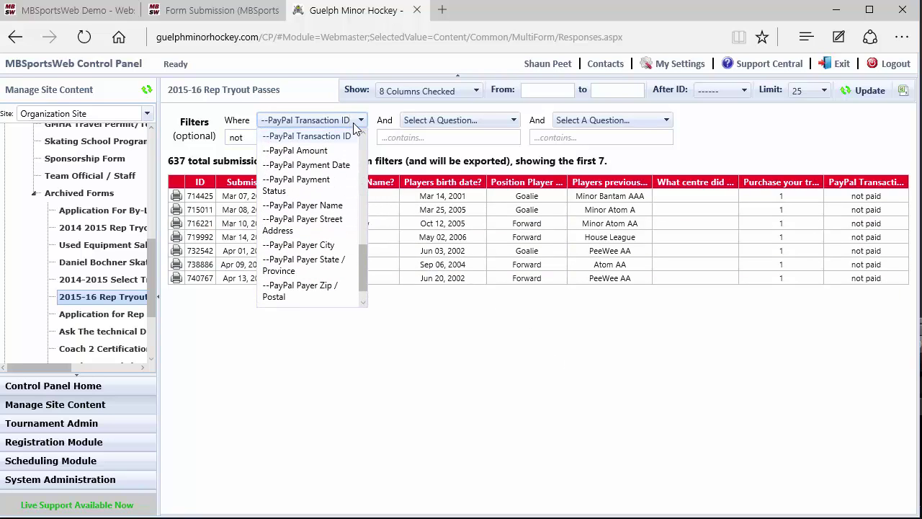
pyautogui.scroll(2, 365, 255)
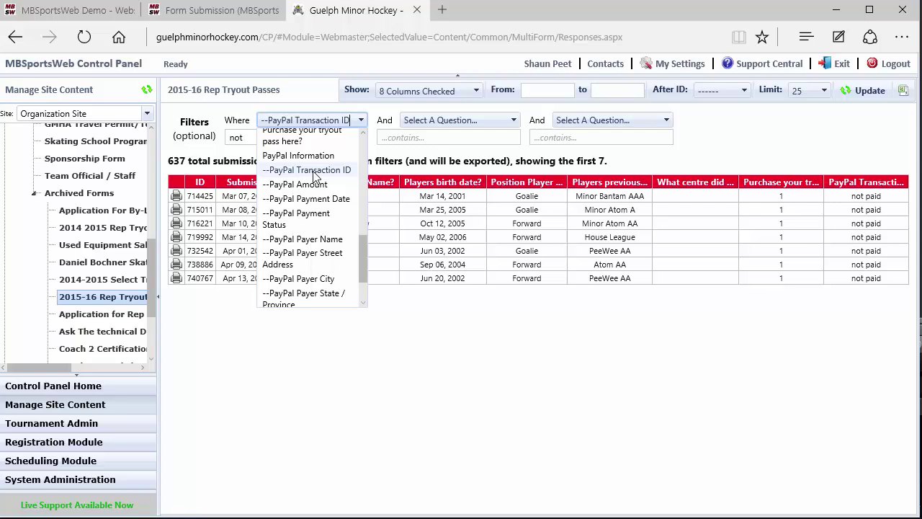
pyautogui.click(315, 176)
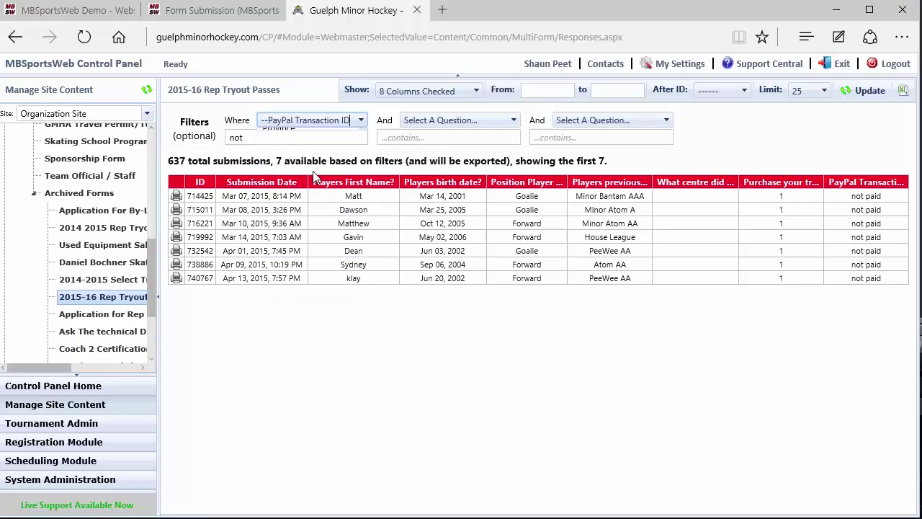
pyautogui.doubleClick(253, 135)
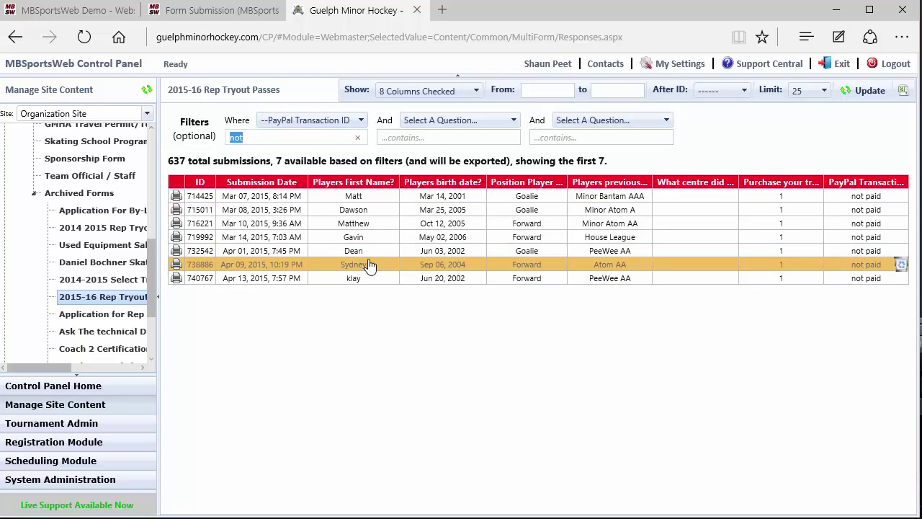
pyautogui.press('BackSpace')
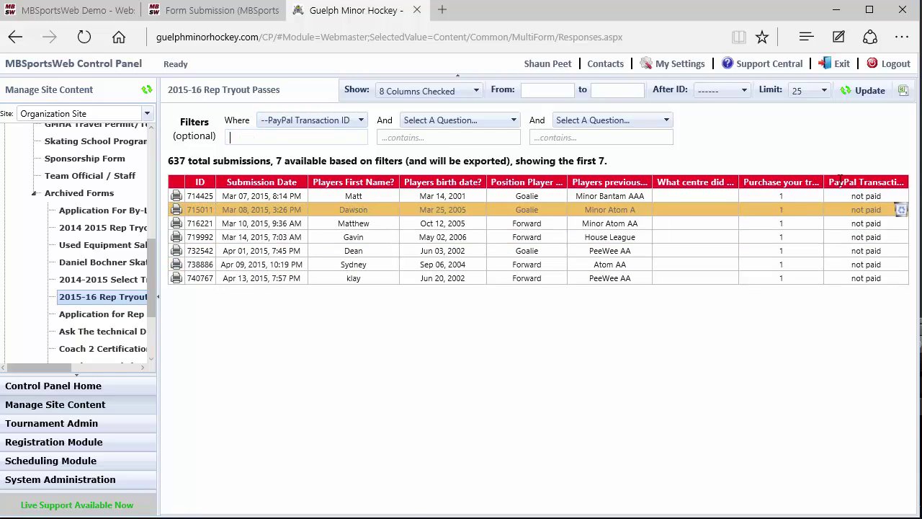
pyautogui.click(867, 90)
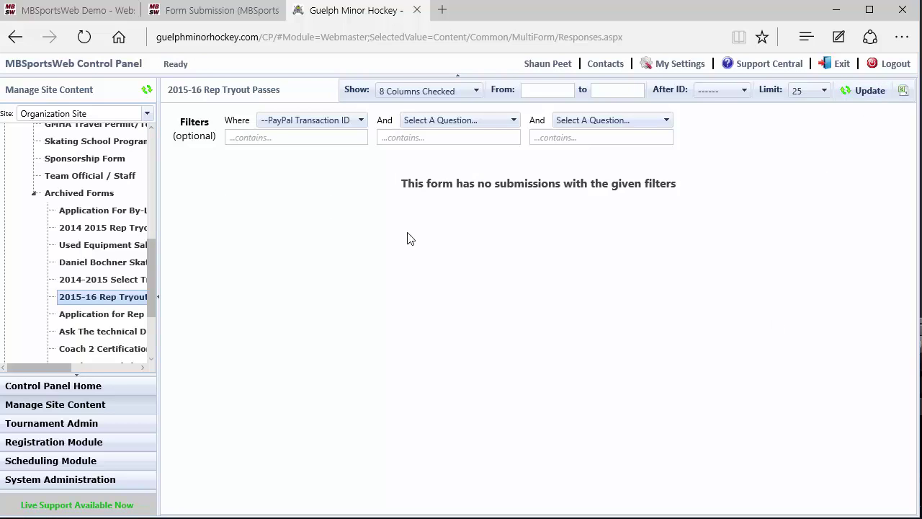
# Reset the first filter's question to Select A Question and refresh the tryout passes list
pyautogui.click(285, 139)
pyautogui.click(342, 121)
pyautogui.scroll(10, 360, 146)
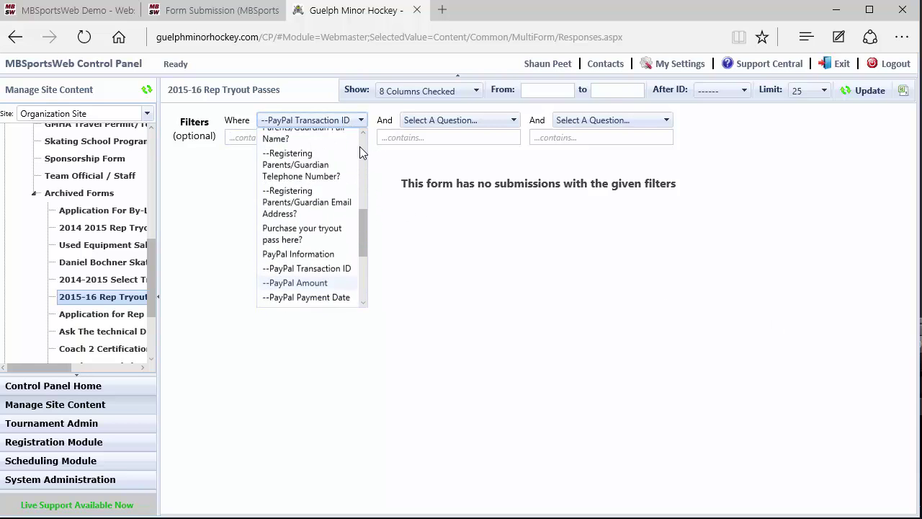
pyautogui.click(310, 136)
pyautogui.click(847, 91)
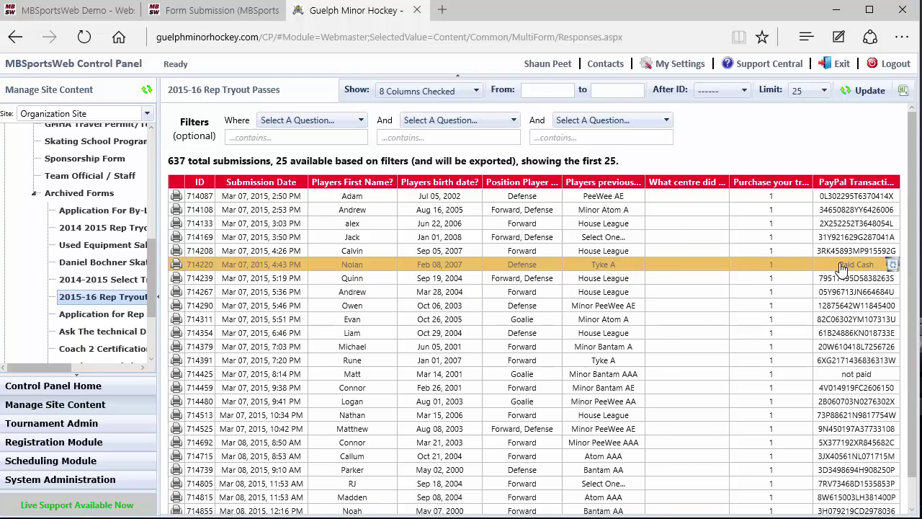
# Filter the tryout passes to those whose PayPal Transaction ID contains "cash"
pyautogui.click(312, 121)
pyautogui.moveTo(367, 164); pyautogui.dragTo(362, 247)
pyautogui.click(332, 231)
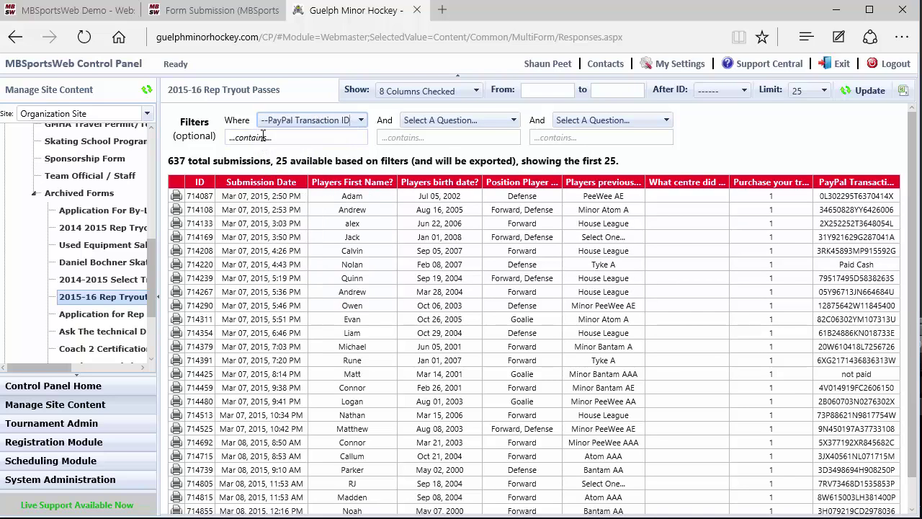
pyautogui.write('cash')
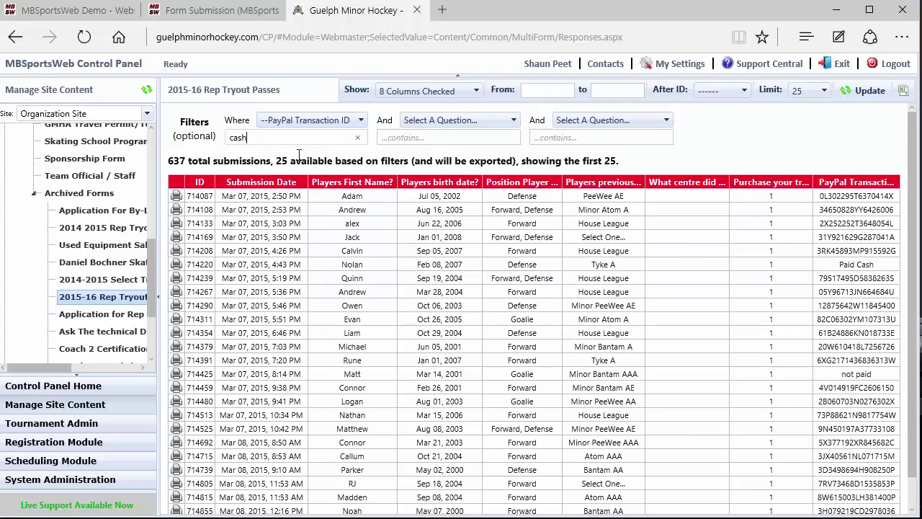
pyautogui.click(871, 98)
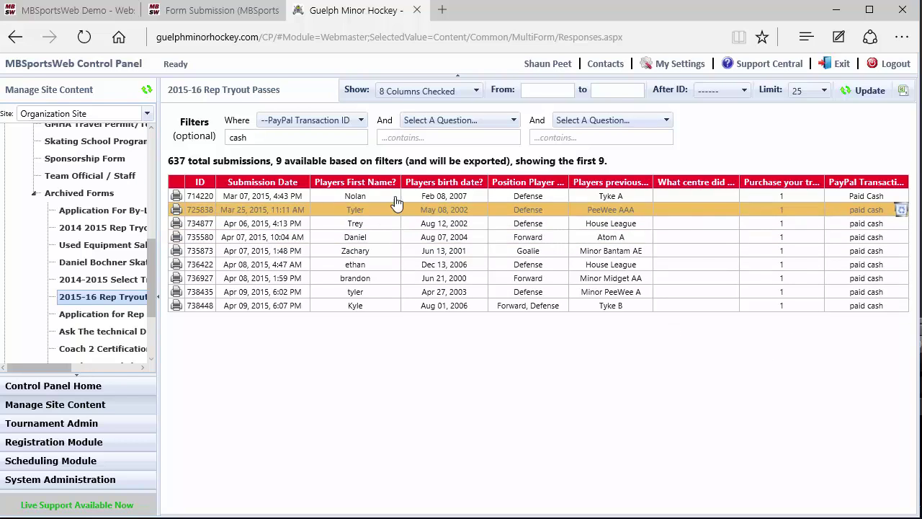
# Change the PayPal Transaction ID filter text to "not" and refresh the list
pyautogui.doubleClick(306, 139)
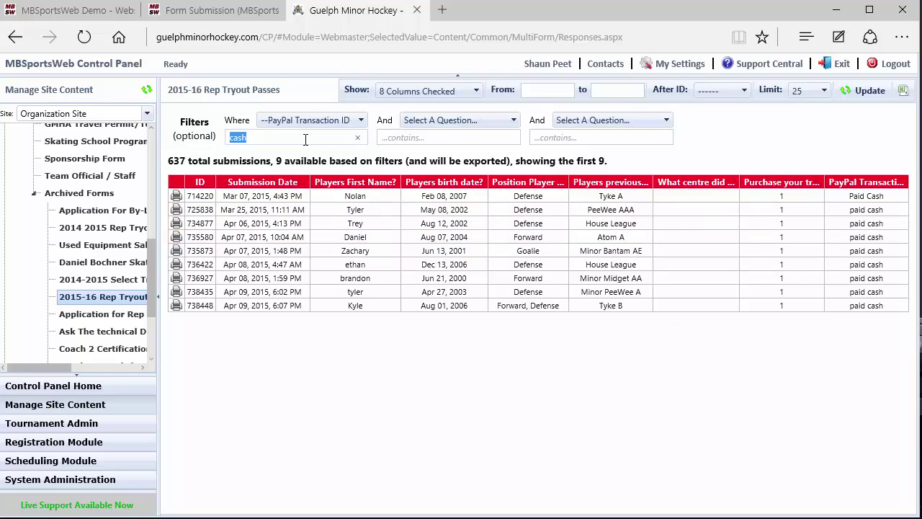
pyautogui.write('not')
pyautogui.click(863, 91)
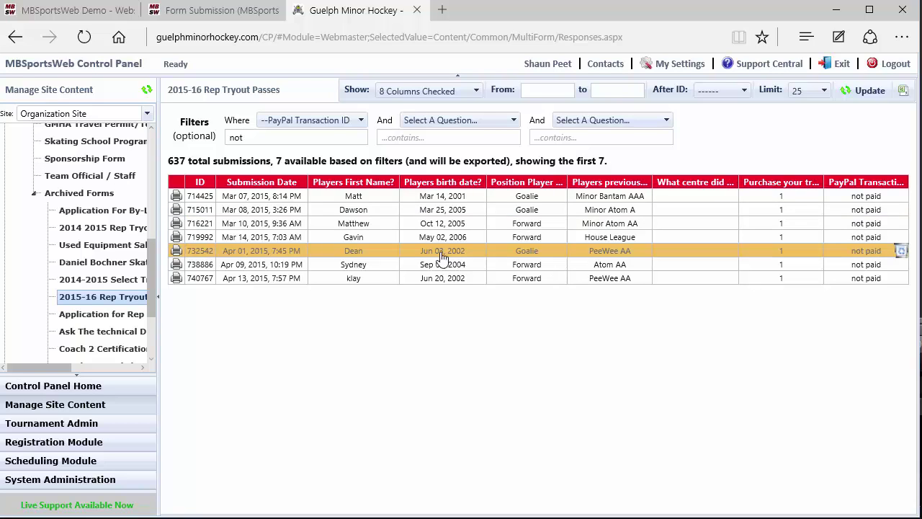
# Filter the tryout passes by Players birth date containing "2001" and refresh the list
pyautogui.click(335, 121)
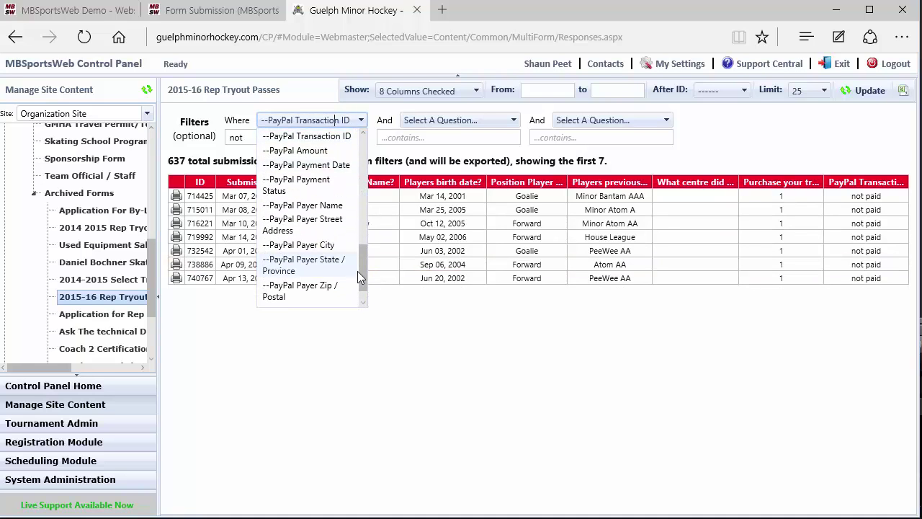
pyautogui.moveTo(361, 268); pyautogui.dragTo(355, 164)
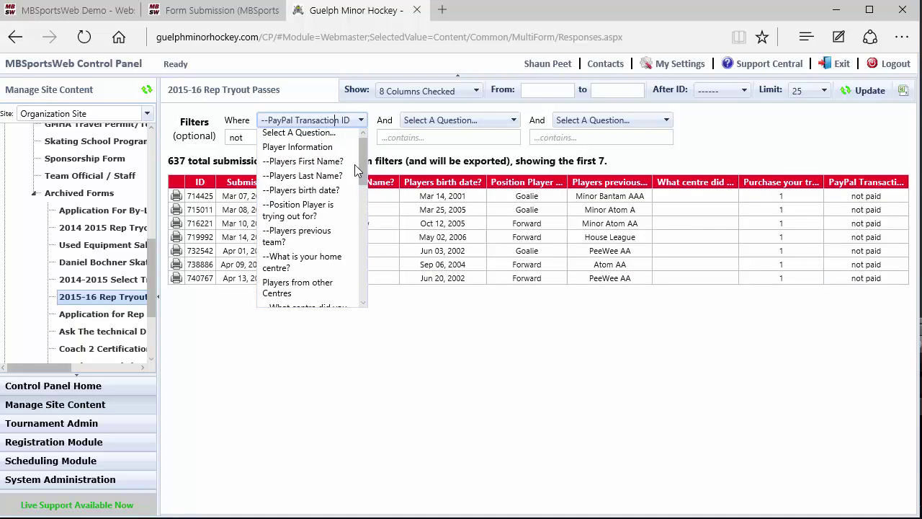
pyautogui.click(332, 190)
pyautogui.click(322, 120)
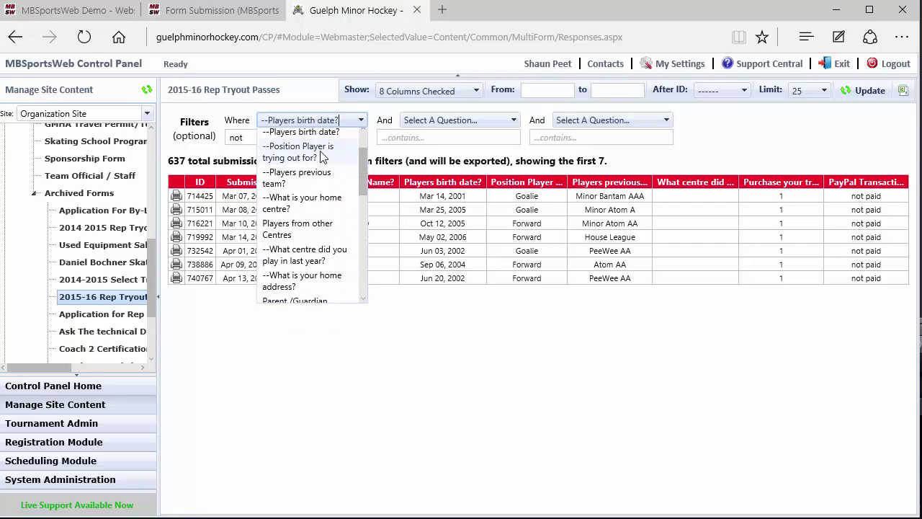
pyautogui.scroll(-1, 238, 137)
pyautogui.doubleClick(236, 137)
pyautogui.write('2001')
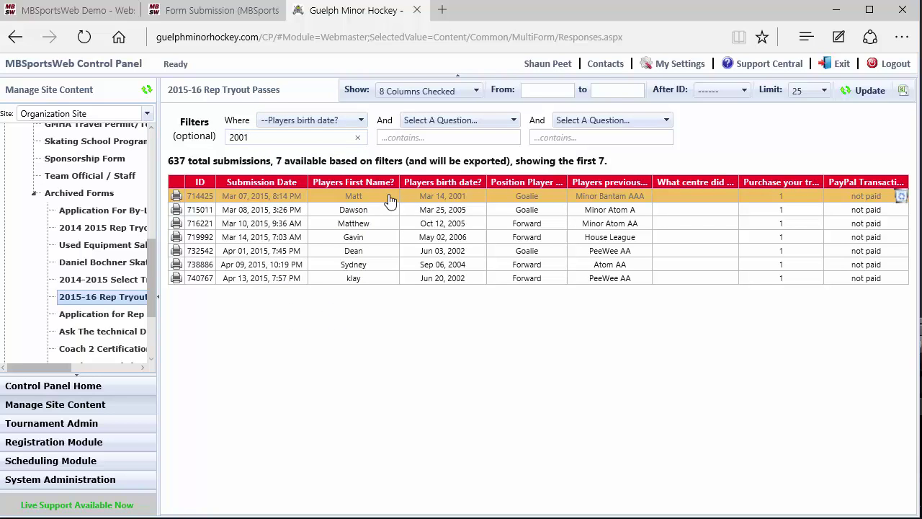
pyautogui.click(864, 90)
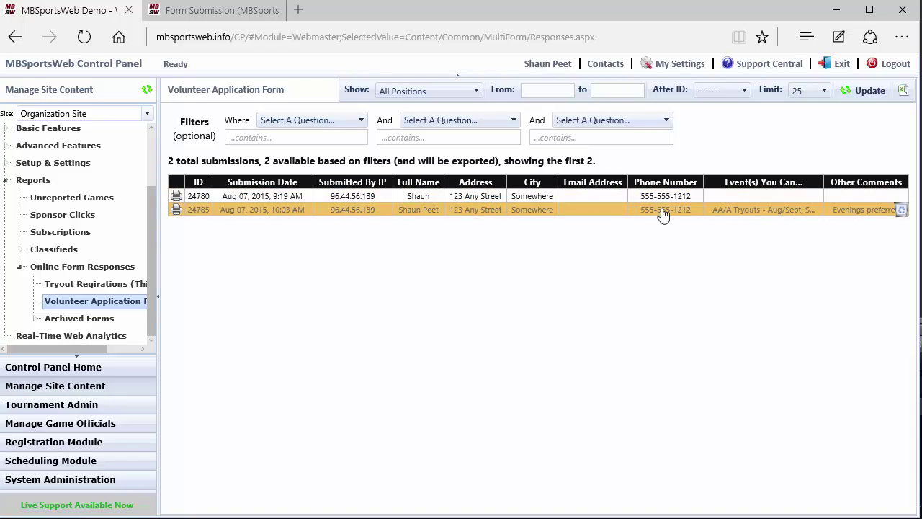
# Delete submission 24780 from the Volunteer Application Form report
pyautogui.click(902, 196)
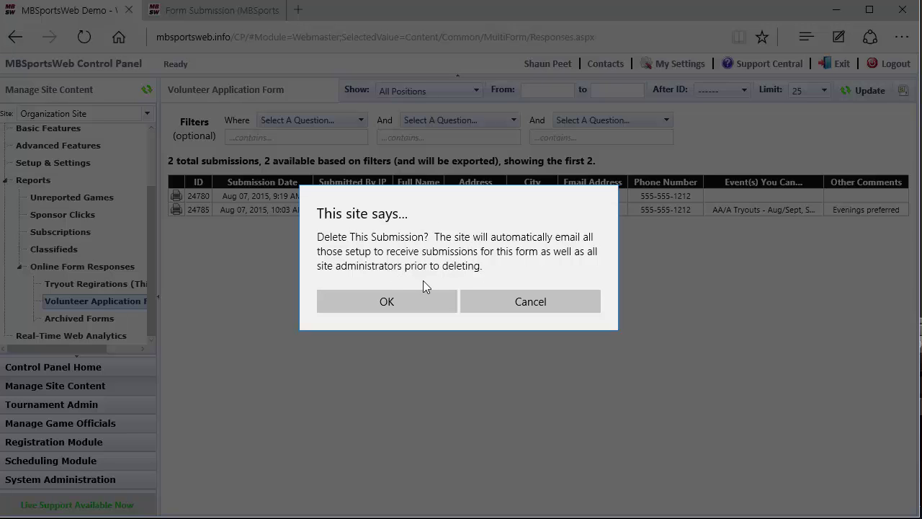
pyautogui.click(391, 301)
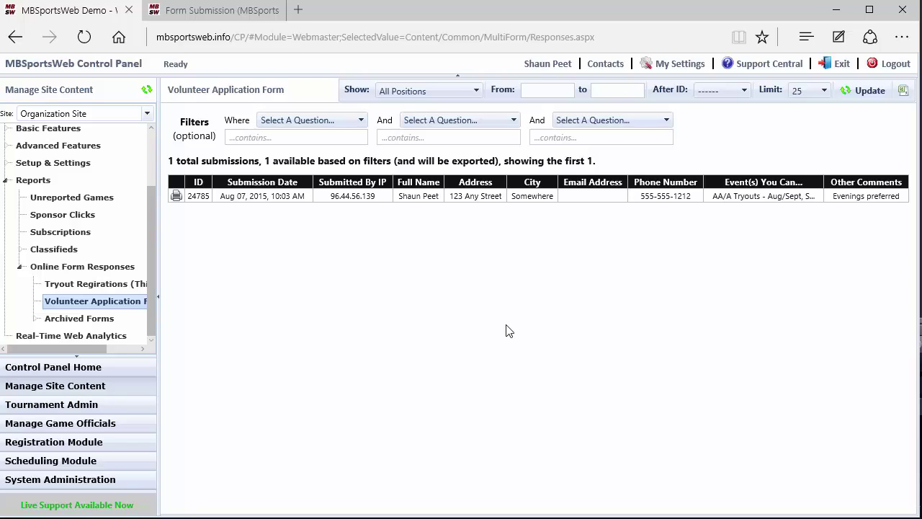
# View the Tryout Regirations (This Season) responses, then open the list of online forms under Advanced Features
pyautogui.click(92, 288)
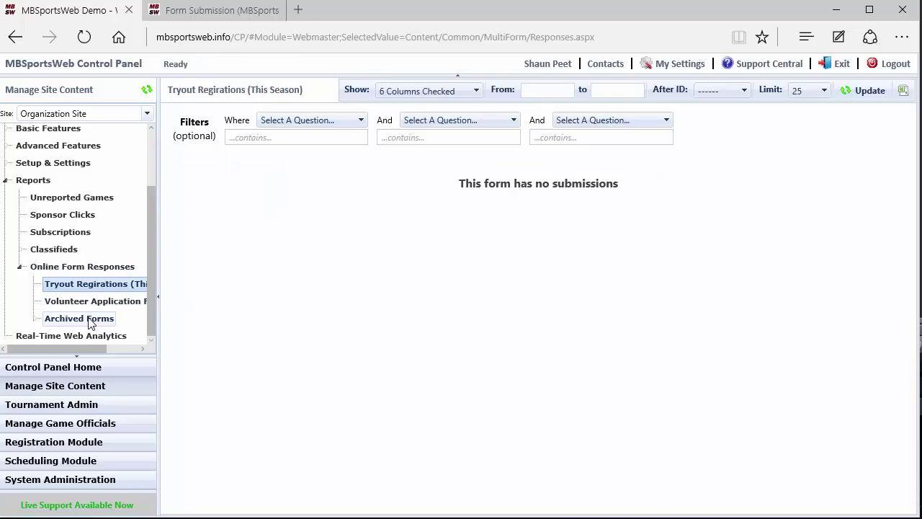
pyautogui.scroll(2, 68, 209)
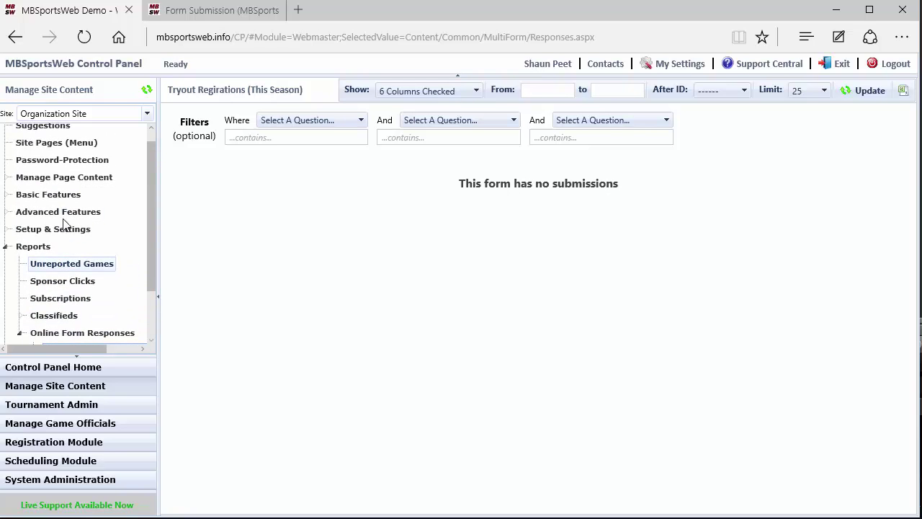
pyautogui.click(60, 212)
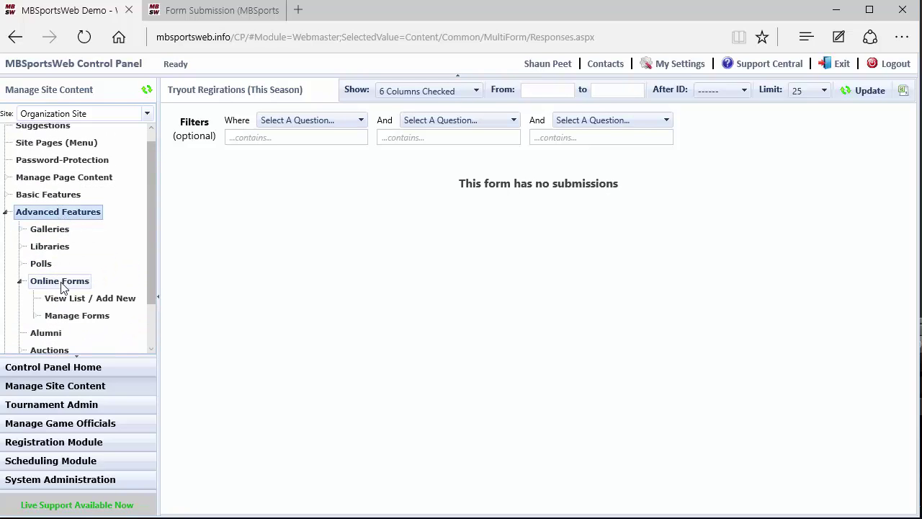
pyautogui.click(78, 299)
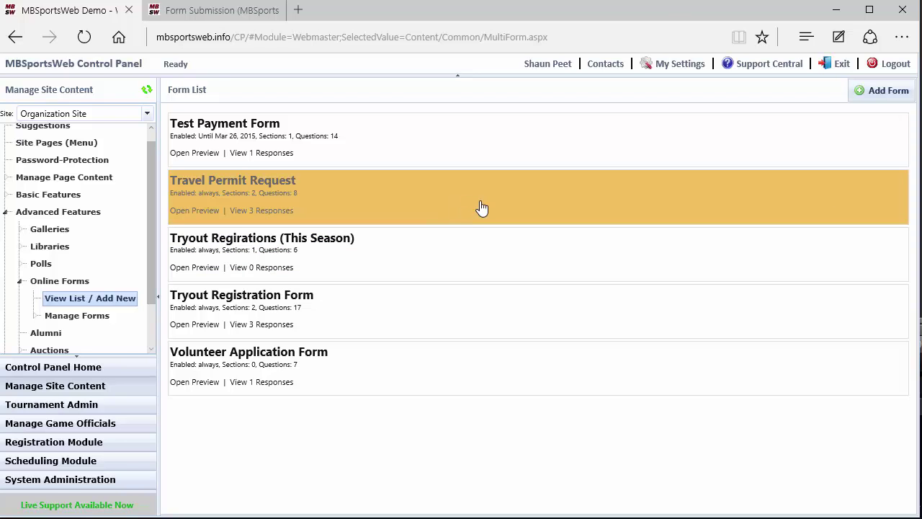
# Set the Travel Permit Request form's enabled end date to October 1, 2014 and save the update
pyautogui.click(482, 209)
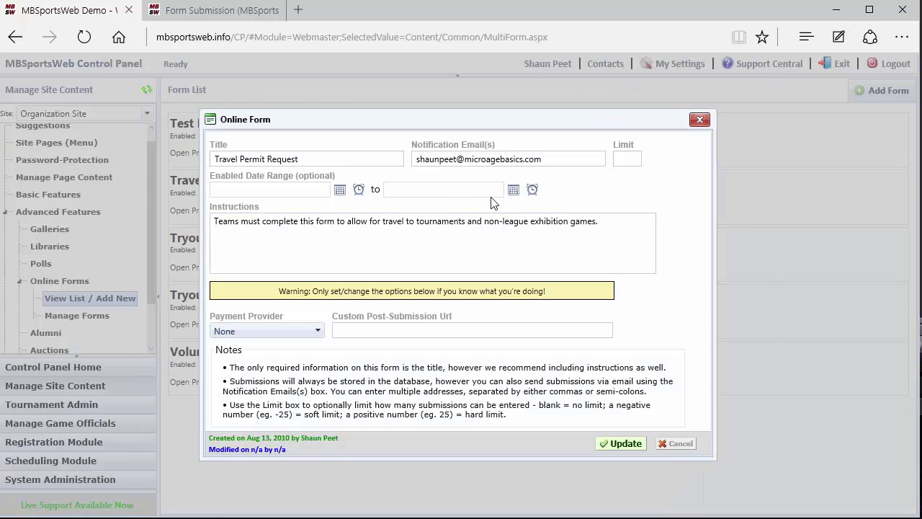
pyautogui.click(513, 189)
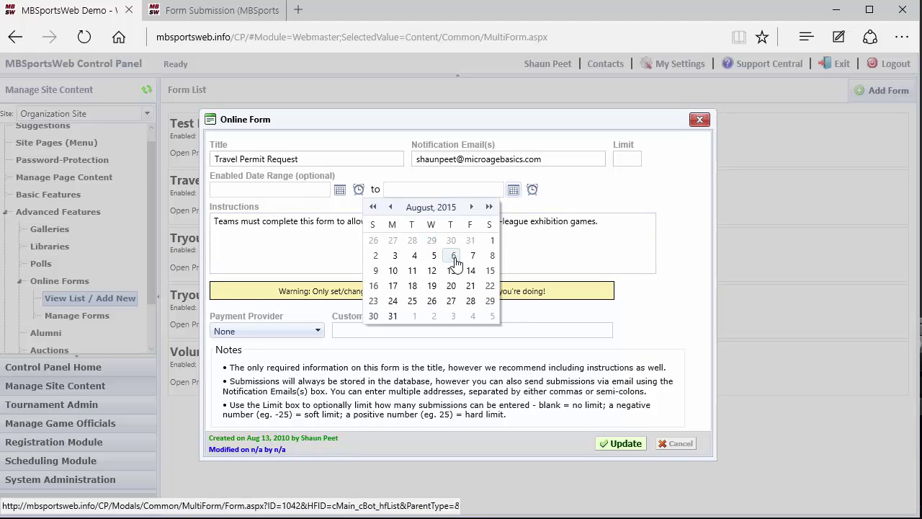
pyautogui.click(390, 207)
pyautogui.click(390, 206)
pyautogui.click(390, 207)
pyautogui.click(390, 207)
pyautogui.click(390, 207)
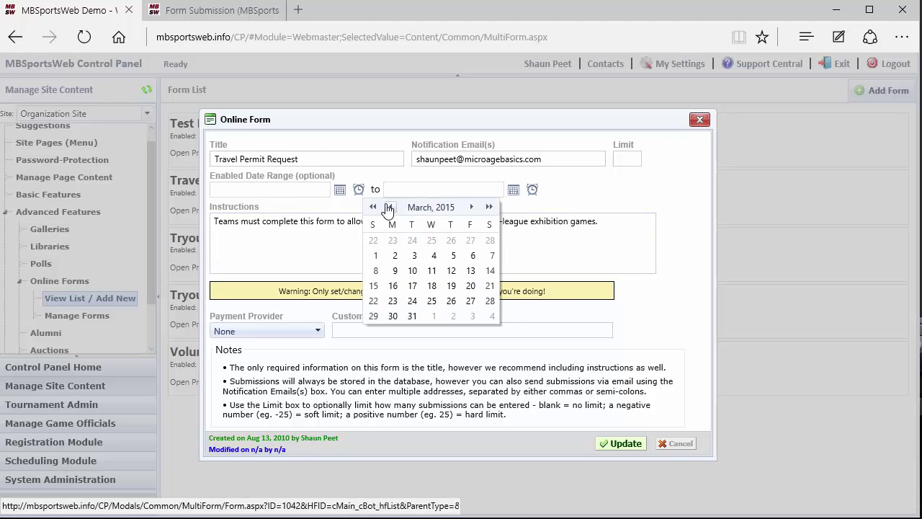
pyautogui.click(387, 207)
pyautogui.click(388, 208)
pyautogui.click(388, 208)
pyautogui.click(387, 207)
pyautogui.click(387, 207)
pyautogui.click(432, 240)
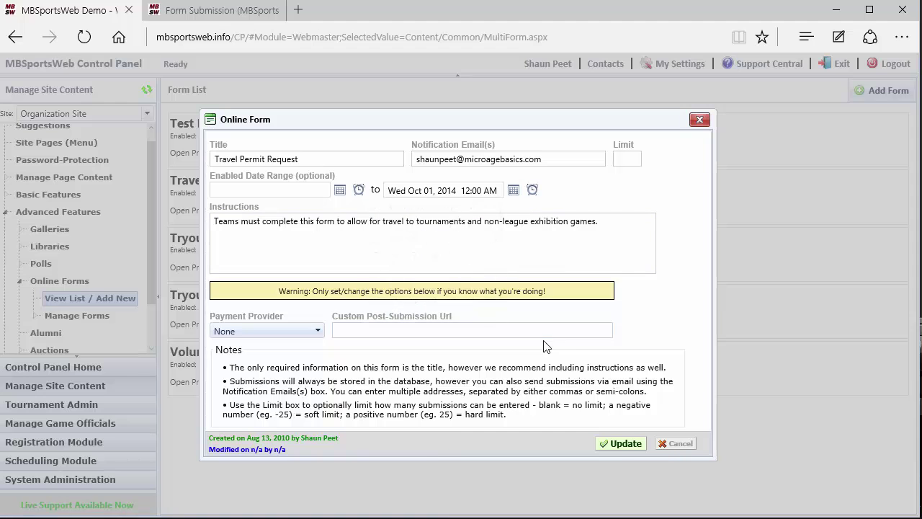
pyautogui.click(623, 445)
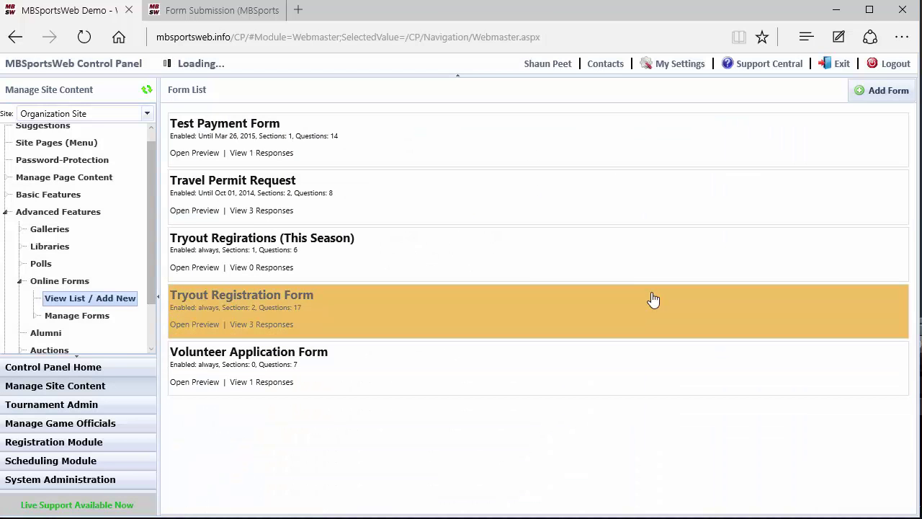